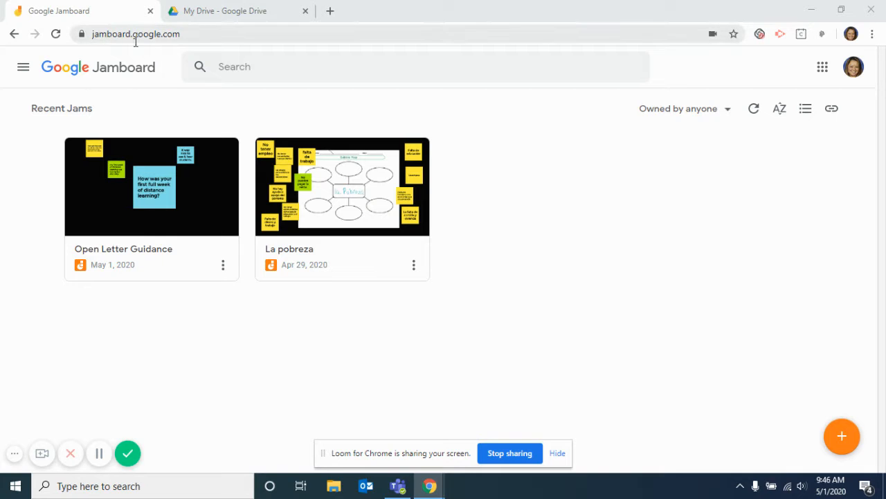
# Check which Google account is signed in and look at the My Drive page before returning to the Jamboard home page.
pyautogui.click(620, 338)
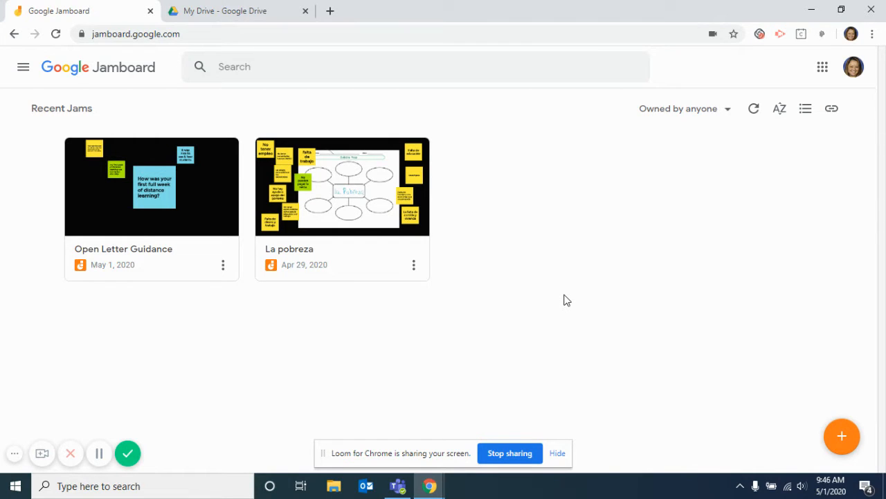
pyautogui.click(853, 68)
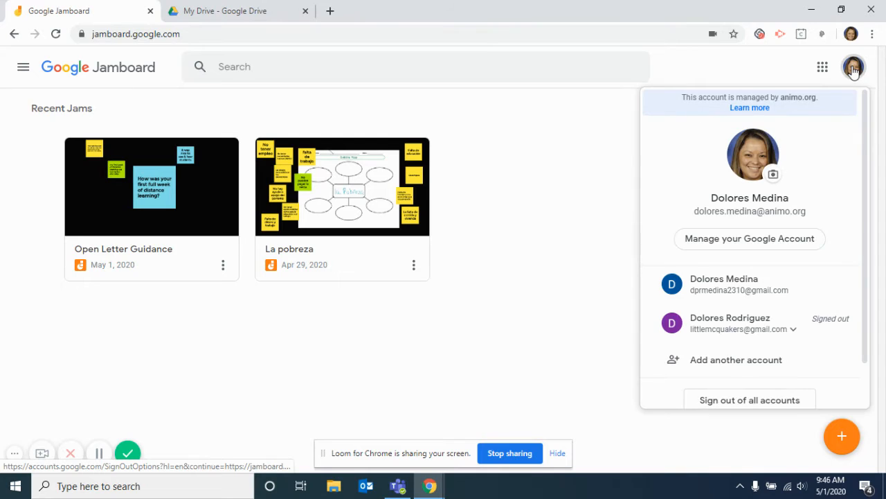
pyautogui.click(853, 68)
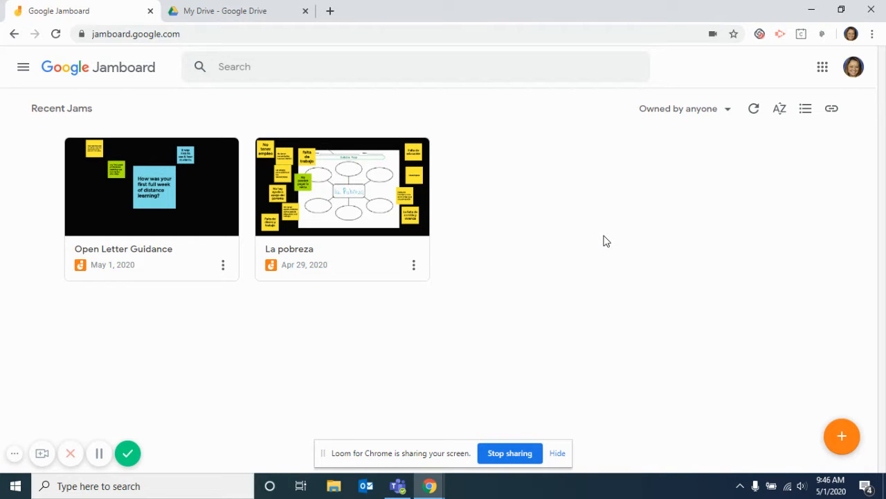
pyautogui.click(213, 19)
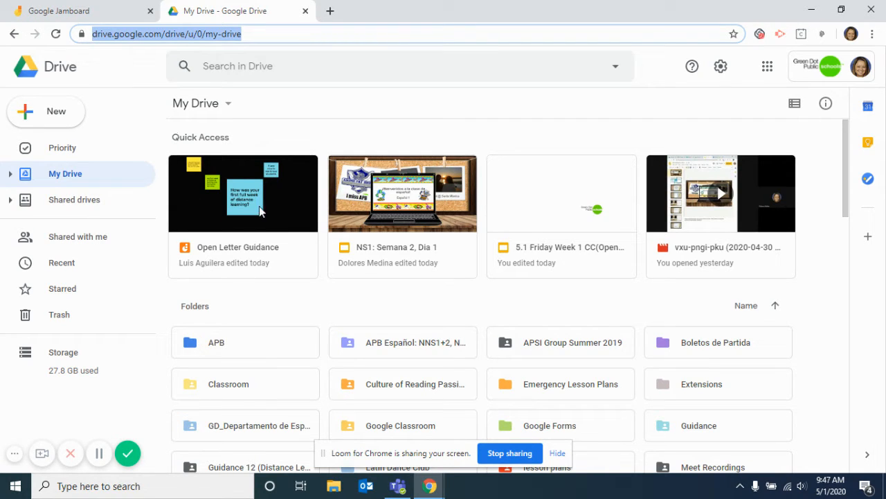
pyautogui.click(102, 15)
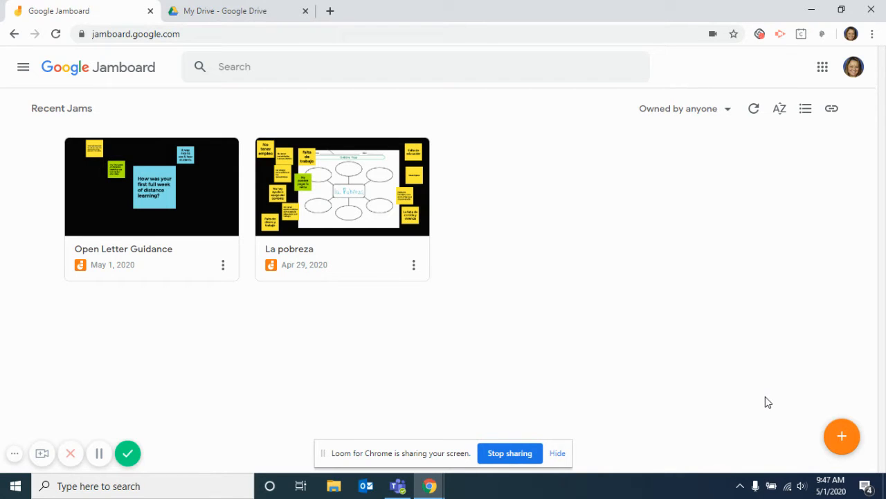
# Create a new jam and rename it "test".
pyautogui.click(837, 437)
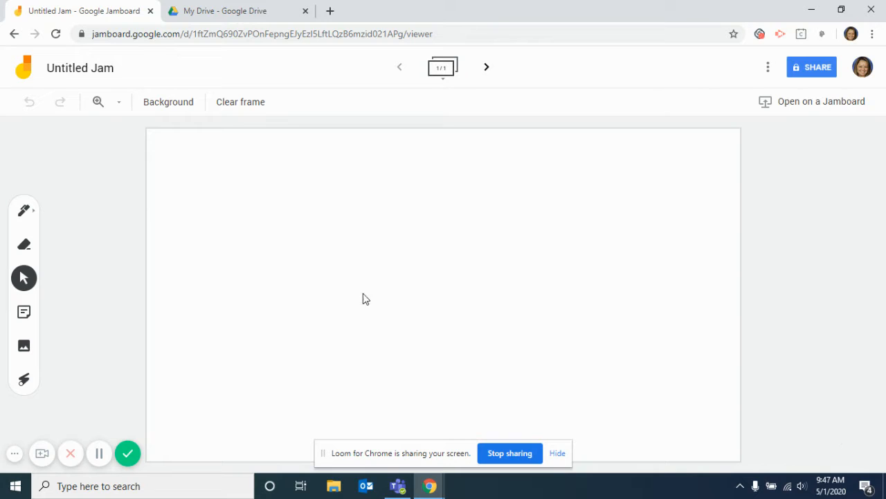
pyautogui.click(75, 71)
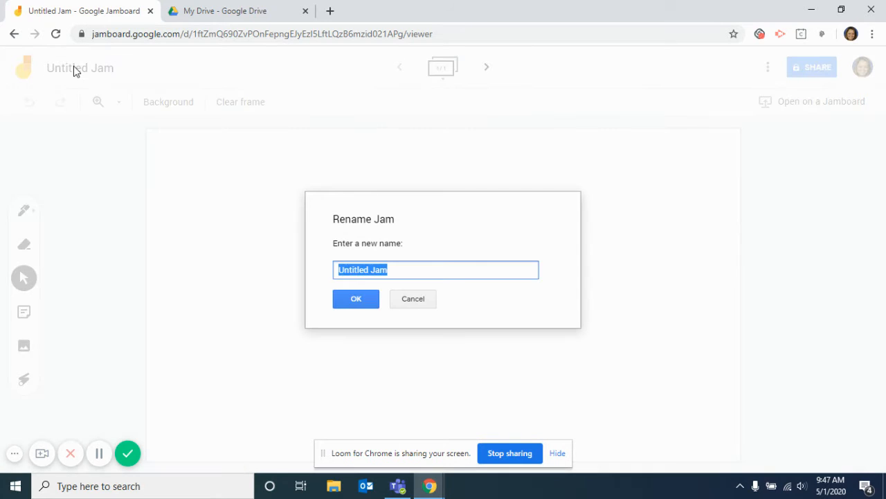
pyautogui.write('test')
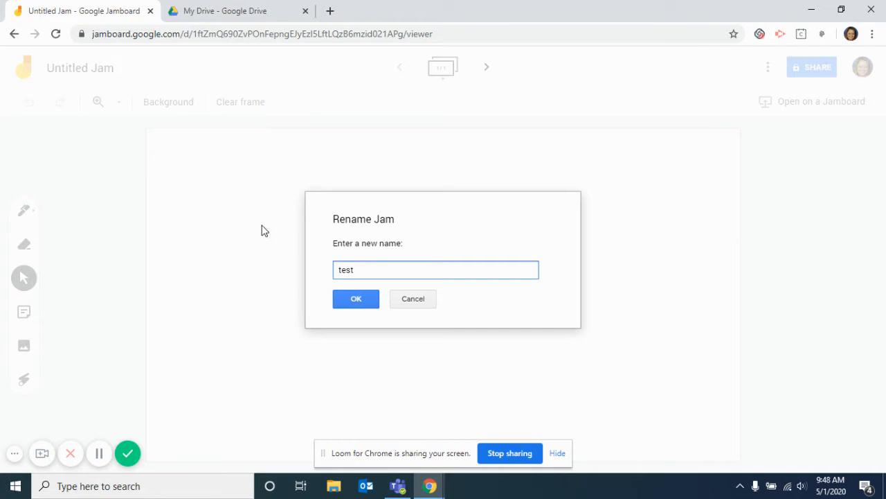
pyautogui.click(355, 301)
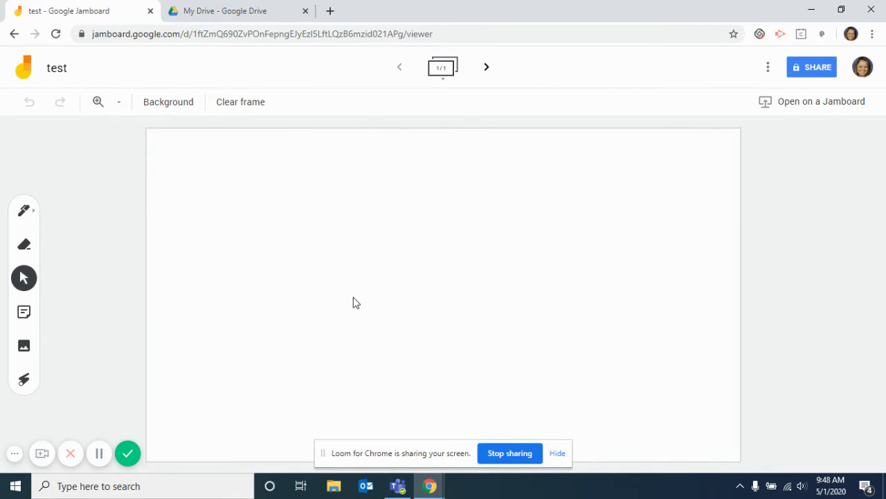
# Add two more frames to the jam and go back to frame 2, reviewing all frames in the expanded frame bar.
pyautogui.click(488, 72)
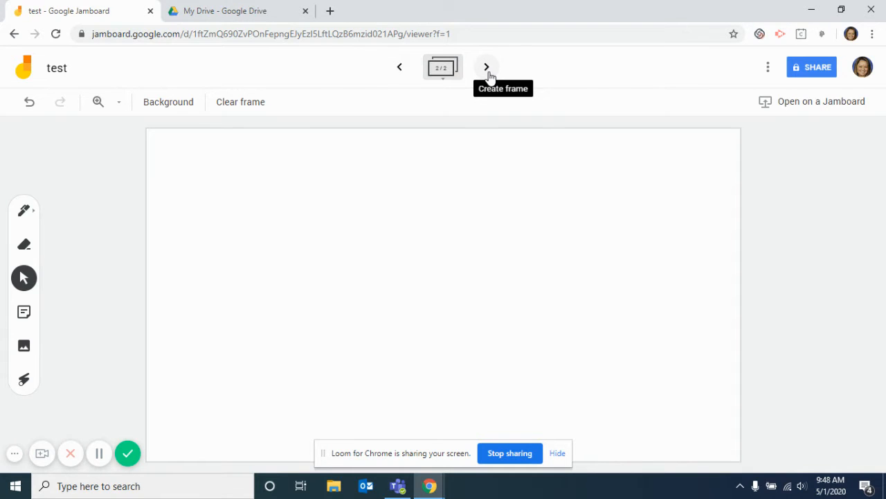
pyautogui.click(488, 74)
pyautogui.click(400, 72)
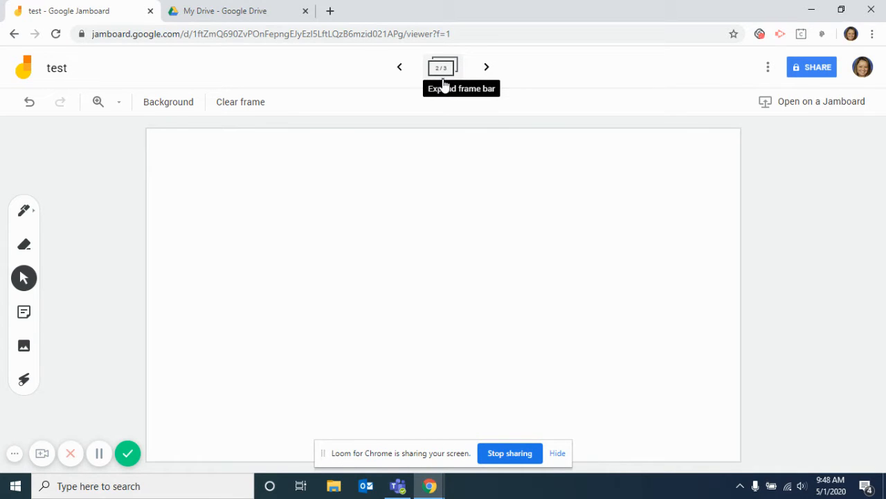
pyautogui.click(443, 68)
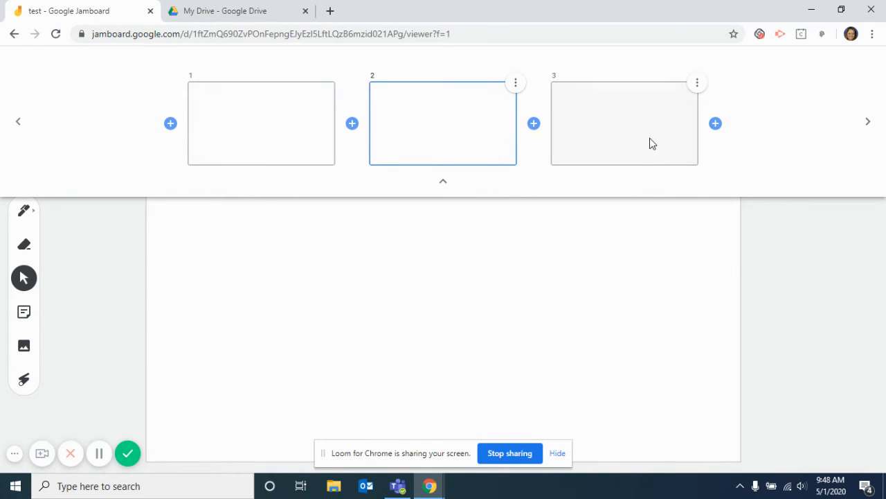
pyautogui.click(443, 183)
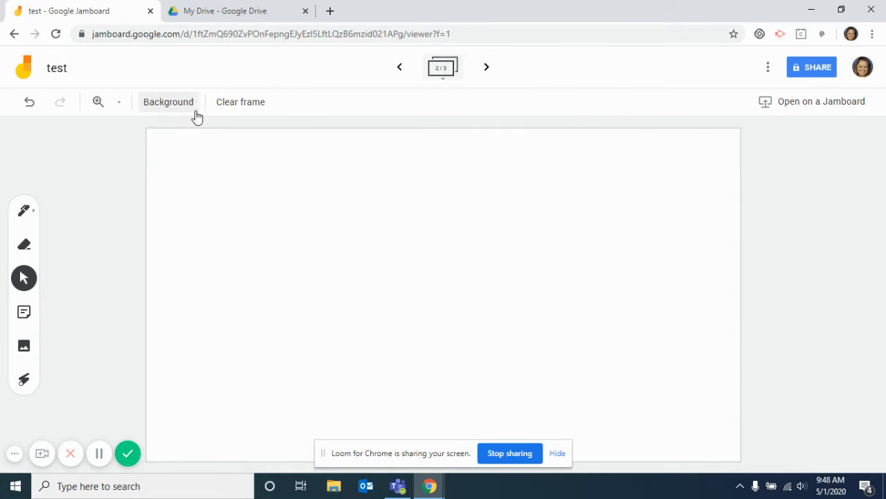
# Change the background of frame 2 to horizontal ruled lines.
pyautogui.click(186, 112)
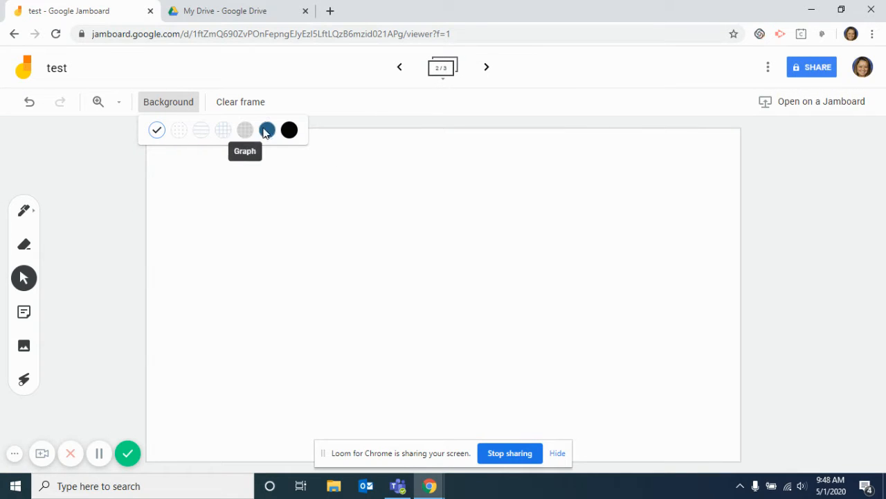
pyautogui.click(198, 135)
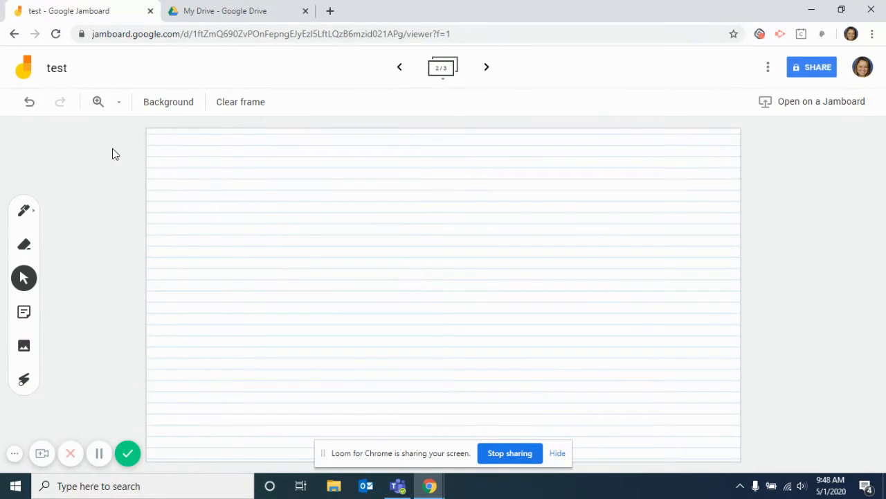
# Draw a blue numeral 1 with the marker near the upper-left of the lined frame and erase it completely.
pyautogui.click(25, 213)
pyautogui.click(25, 213)
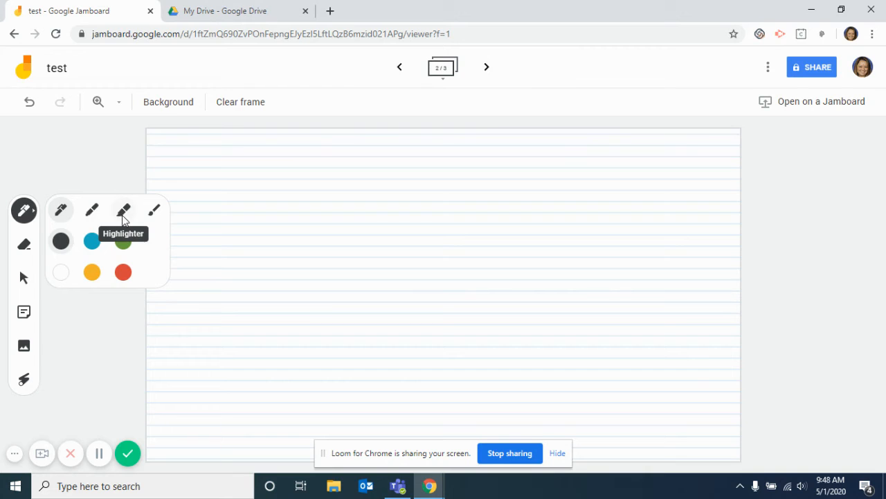
pyautogui.click(93, 213)
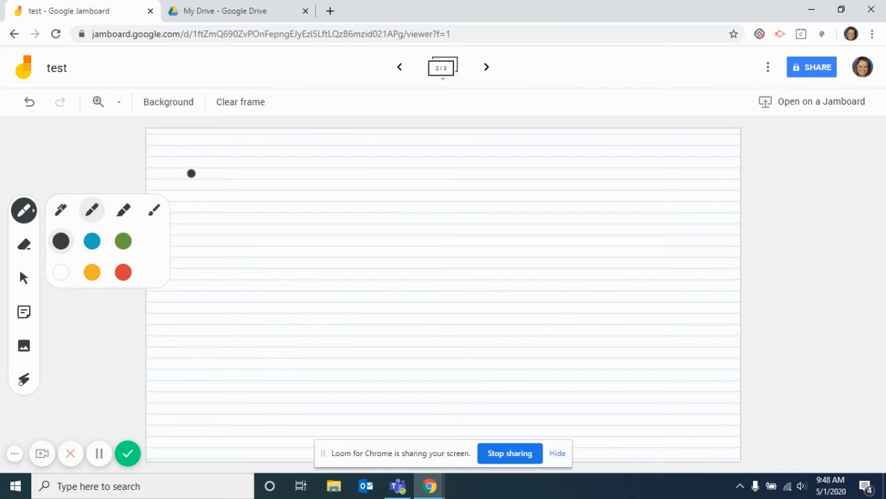
pyautogui.click(94, 247)
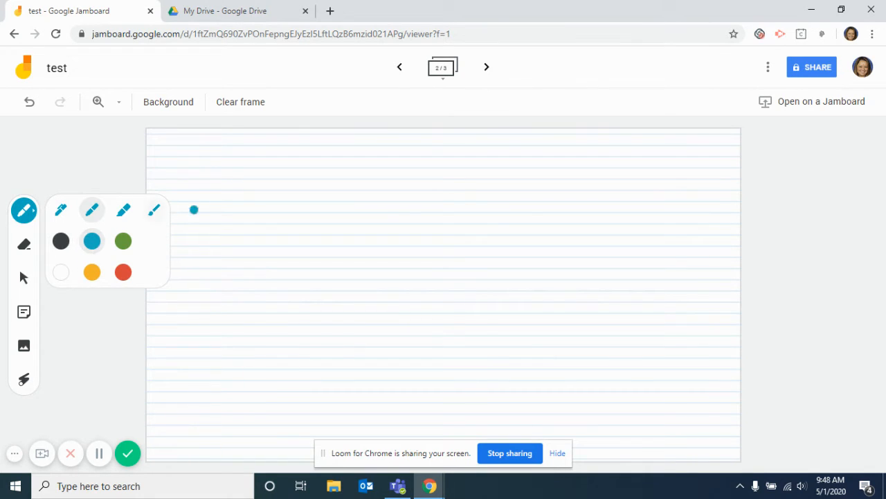
pyautogui.moveTo(204, 200)
pyautogui.mouseDown()
pyautogui.moveTo(209, 176)
pyautogui.moveTo(212, 214)
pyautogui.moveTo(195, 218)
pyautogui.moveTo(226, 219)
pyautogui.mouseUp()
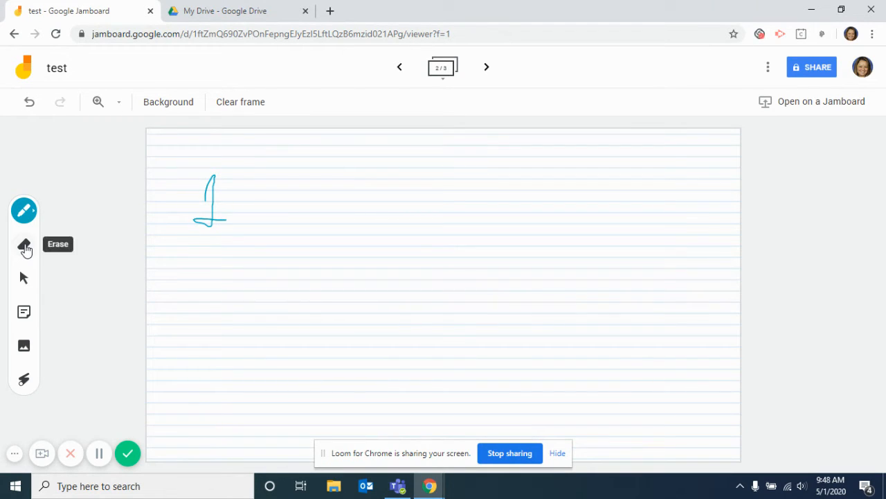
pyautogui.click(24, 247)
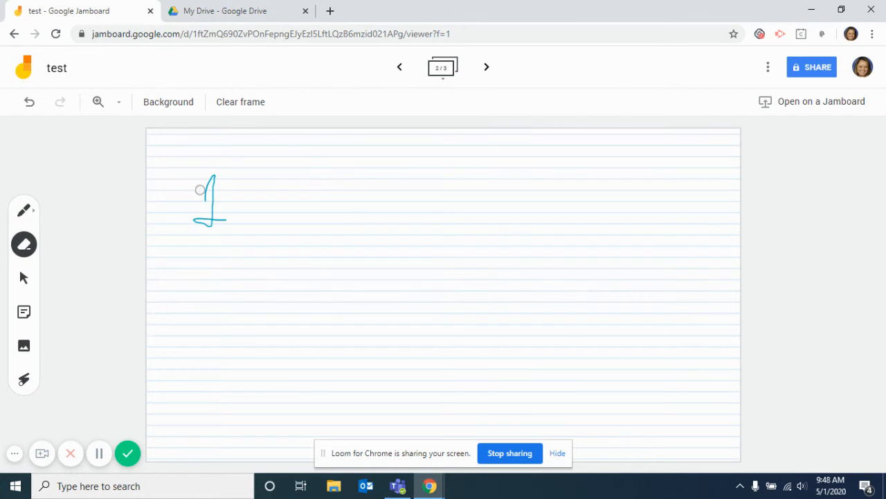
pyautogui.moveTo(202, 200)
pyautogui.mouseDown()
pyautogui.moveTo(215, 161)
pyautogui.moveTo(212, 225)
pyautogui.moveTo(194, 218)
pyautogui.moveTo(225, 221)
pyautogui.mouseUp()
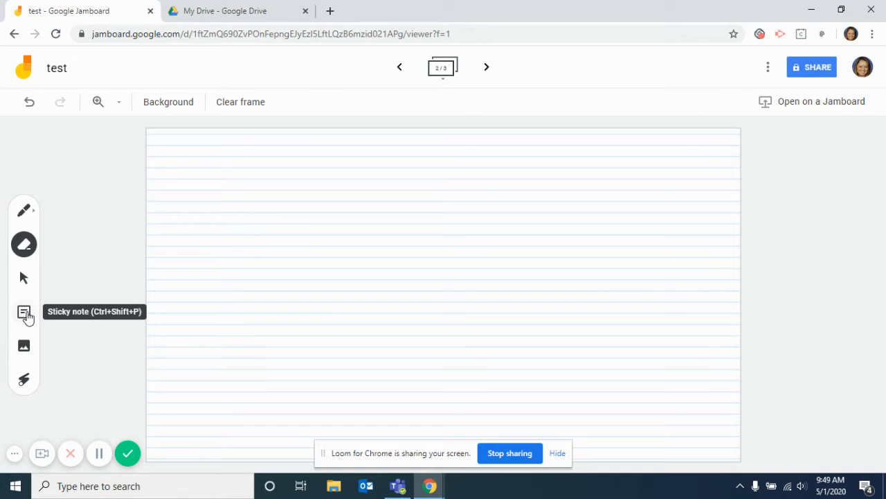
# Add a blue sticky note reading "sample" to the frame and close the note editor.
pyautogui.click(25, 313)
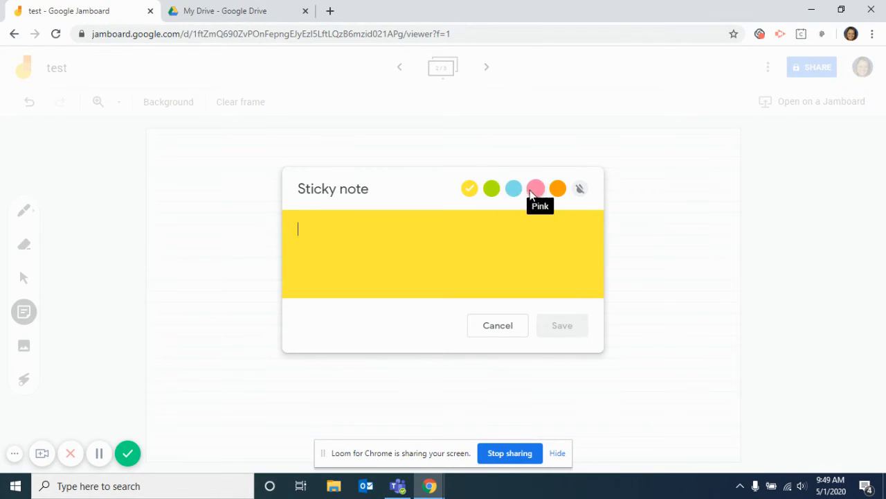
pyautogui.click(514, 189)
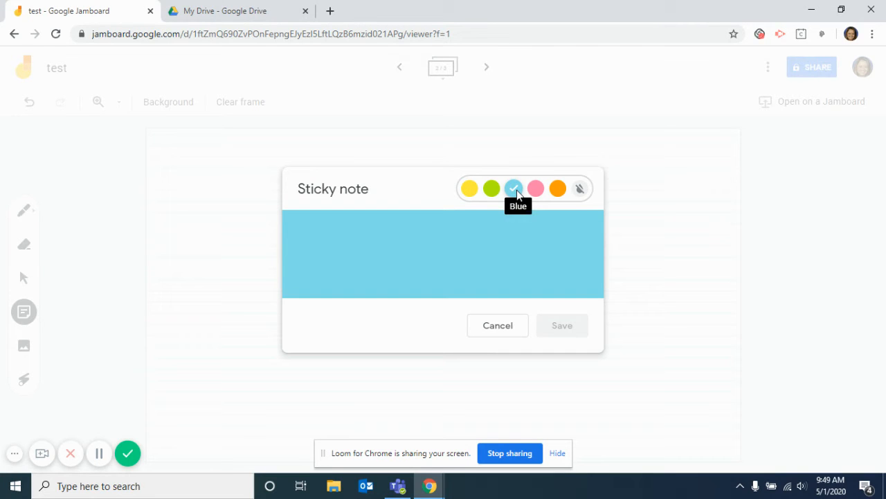
pyautogui.click(494, 240)
pyautogui.write('sam')
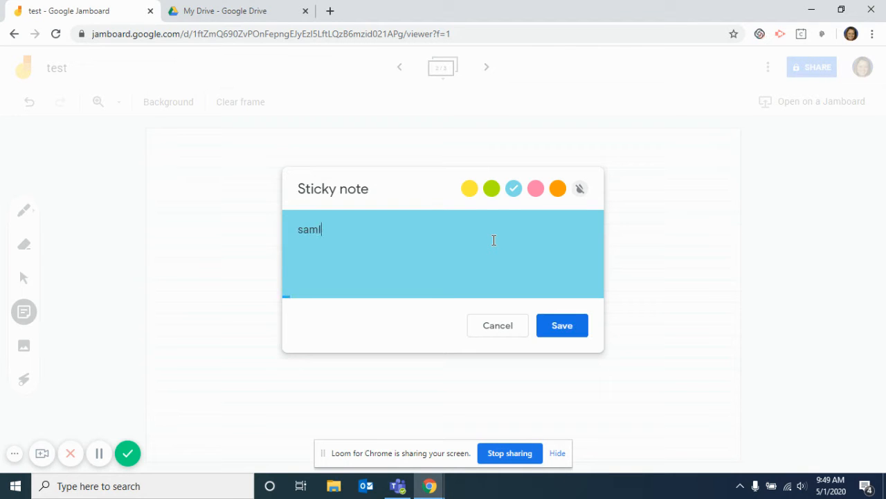
pyautogui.write('ple')
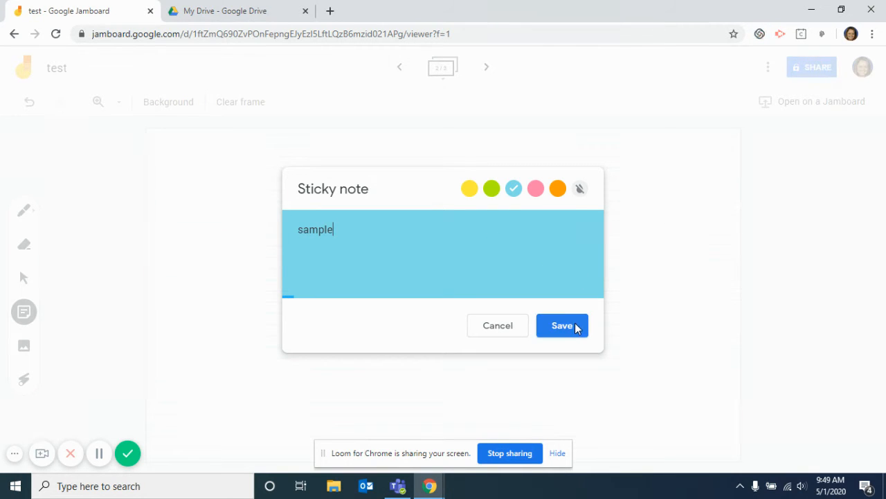
pyautogui.click(575, 322)
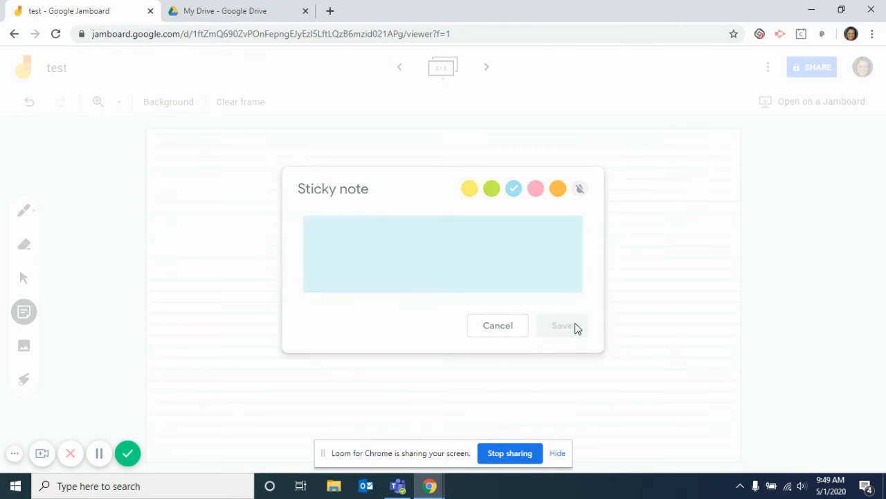
pyautogui.click(498, 333)
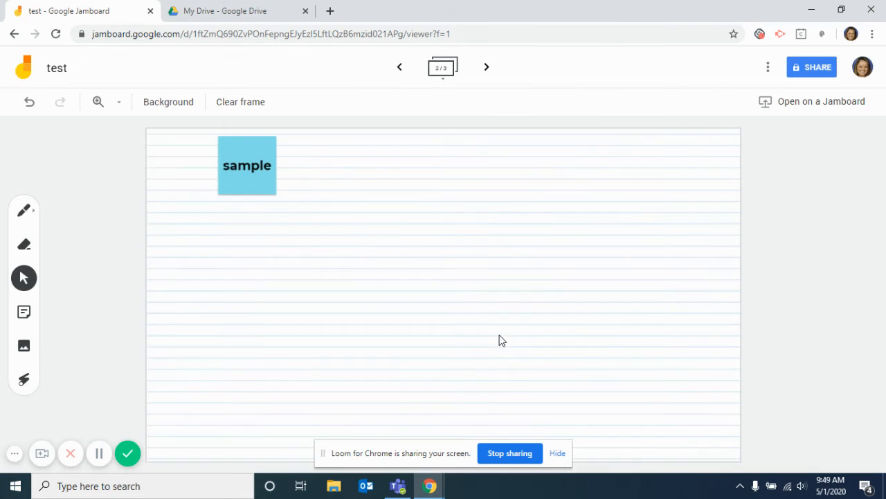
# Move the "sample" sticky note down toward the middle of the frame and enlarge it slightly.
pyautogui.click(255, 177)
pyautogui.moveTo(255, 178); pyautogui.dragTo(344, 273)
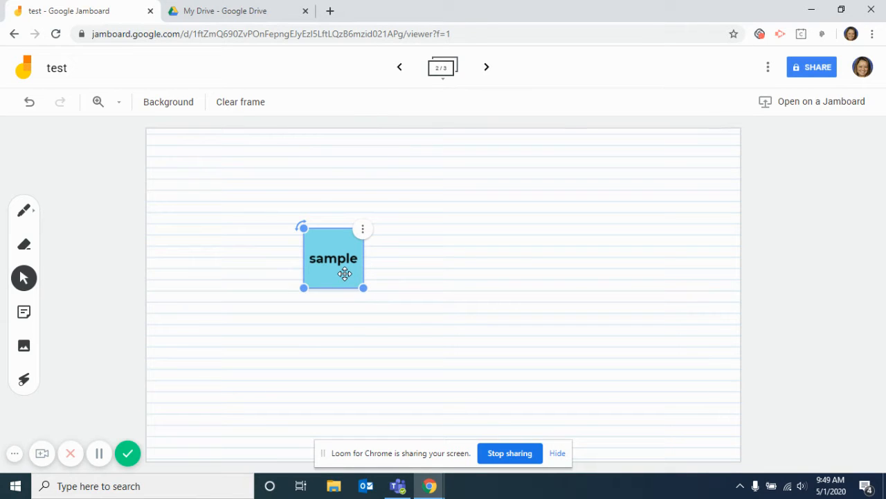
pyautogui.moveTo(364, 287); pyautogui.dragTo(380, 305)
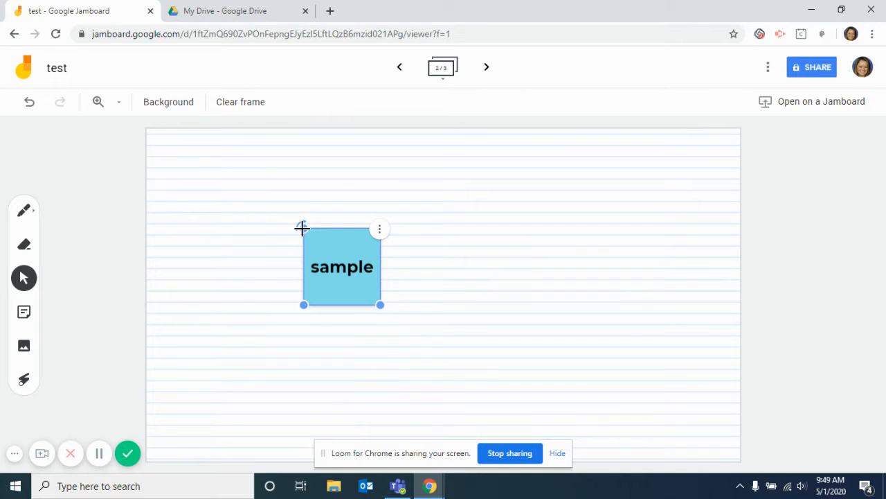
# Tilt the "sample" sticky note slightly counterclockwise and look at its edit, duplicate and delete options.
pyautogui.moveTo(302, 228)
pyautogui.mouseDown()
pyautogui.moveTo(385, 219)
pyautogui.moveTo(398, 263)
pyautogui.moveTo(293, 242)
pyautogui.mouseUp()
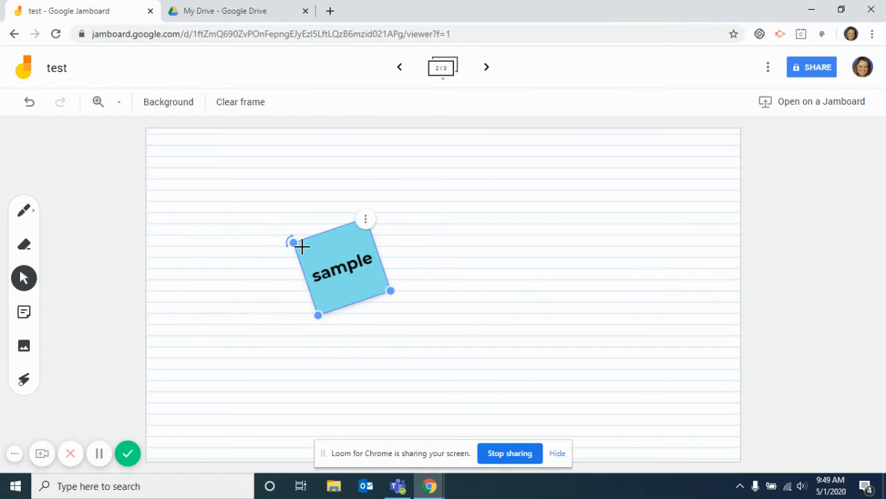
pyautogui.click(366, 221)
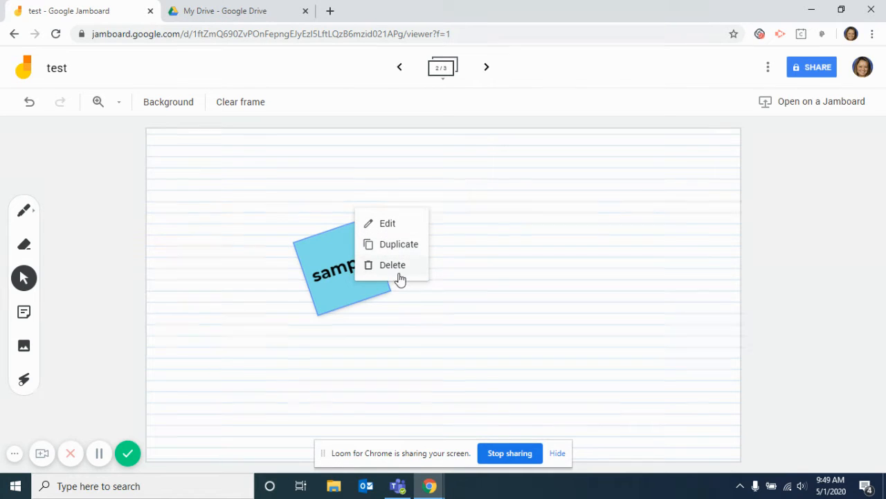
pyautogui.click(309, 210)
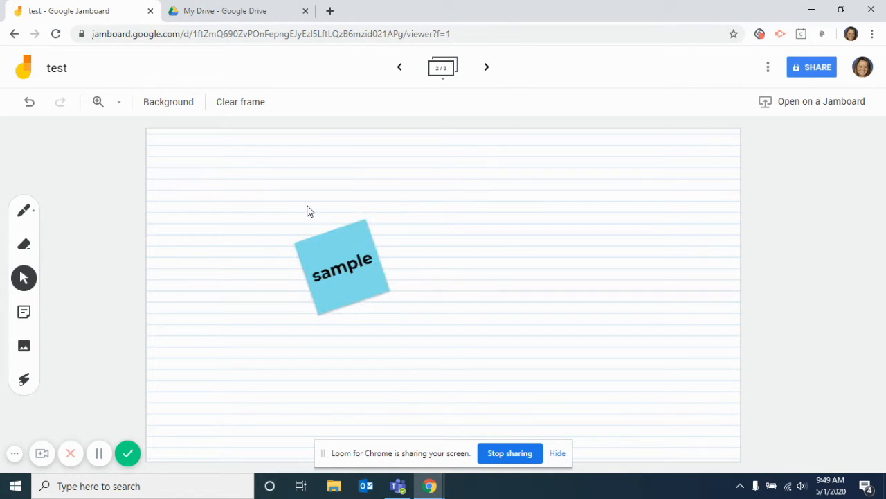
# Insert a pink rose image into the lined frame from a Google image search for "flower".
pyautogui.click(24, 346)
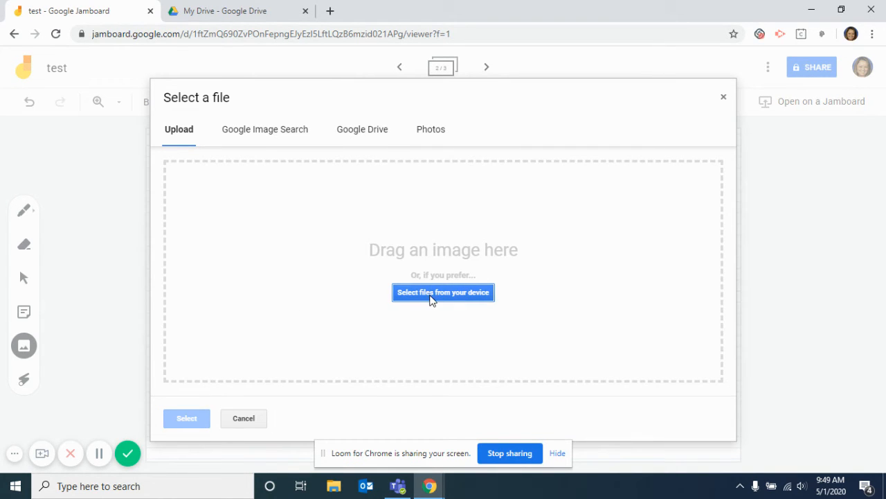
pyautogui.click(263, 138)
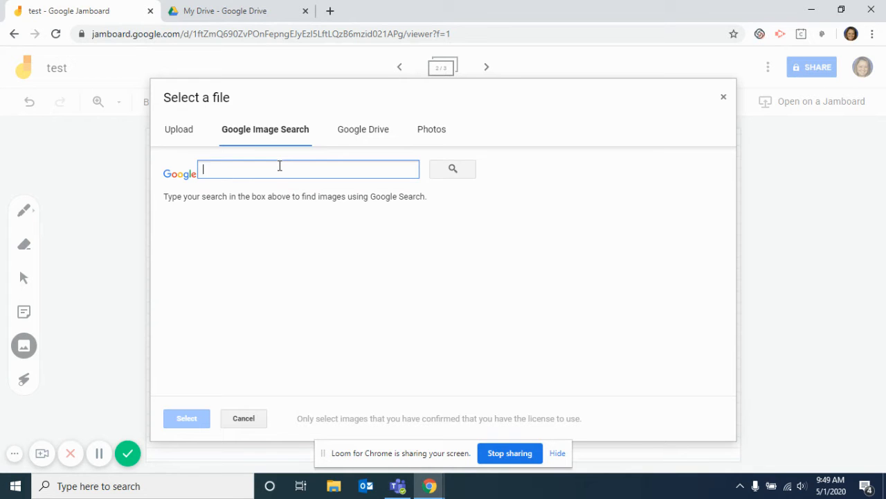
pyautogui.write('flower')
pyautogui.click(443, 177)
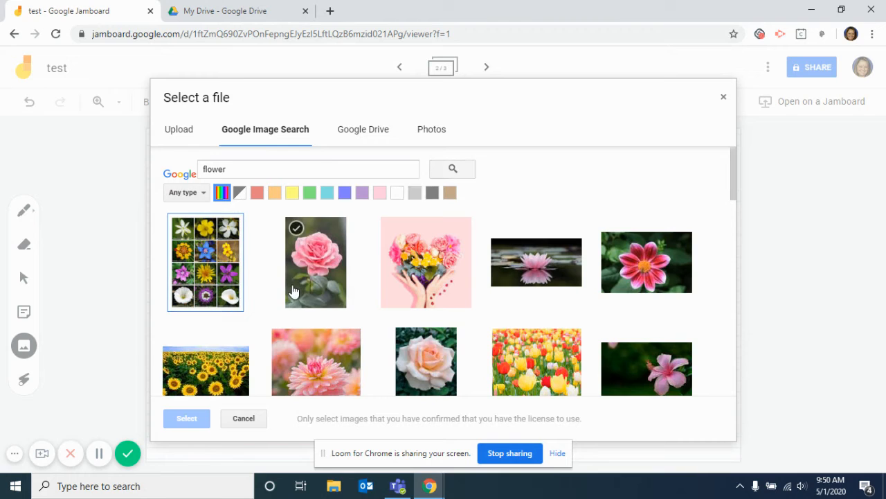
pyautogui.click(293, 290)
pyautogui.click(182, 418)
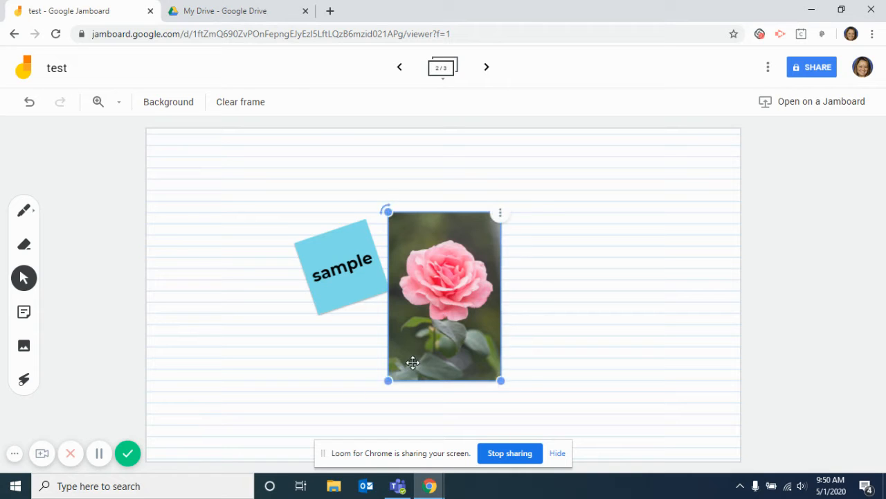
# Move the rose image clear of the "sample" sticky note and shrink it slightly.
pyautogui.moveTo(411, 362); pyautogui.dragTo(451, 356)
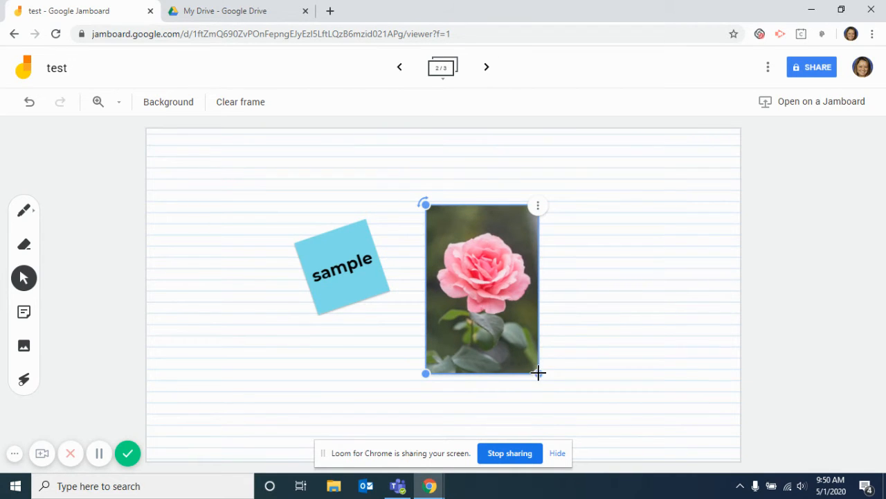
pyautogui.moveTo(538, 372); pyautogui.dragTo(523, 351)
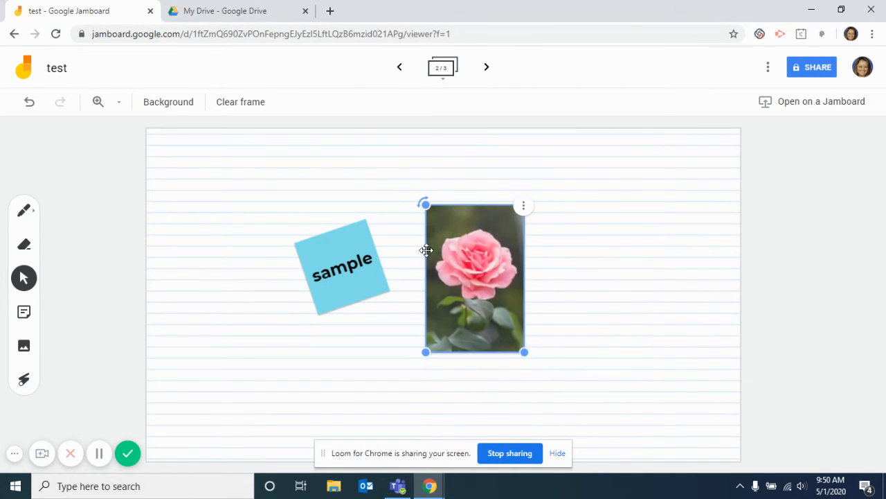
# Tilt the rose image slightly clockwise and look at its duplicate and delete options.
pyautogui.moveTo(421, 200)
pyautogui.mouseDown()
pyautogui.moveTo(492, 180)
pyautogui.moveTo(401, 327)
pyautogui.moveTo(495, 181)
pyautogui.moveTo(430, 190)
pyautogui.mouseUp()
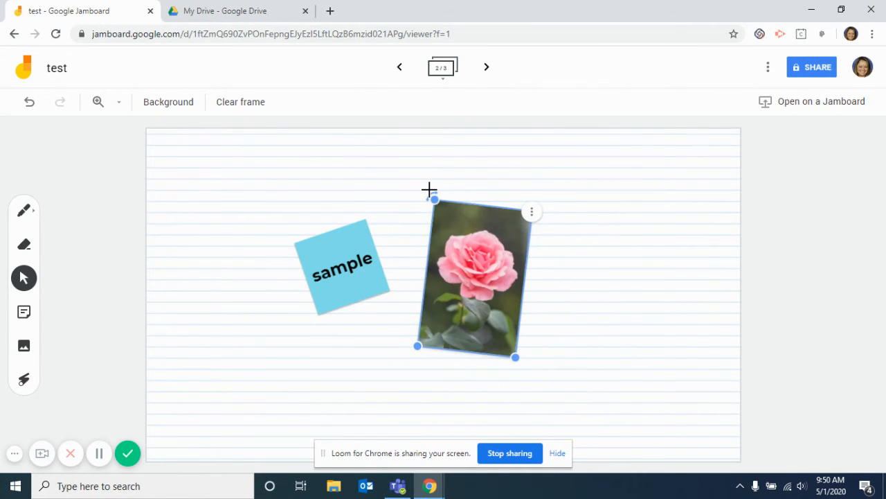
pyautogui.click(528, 216)
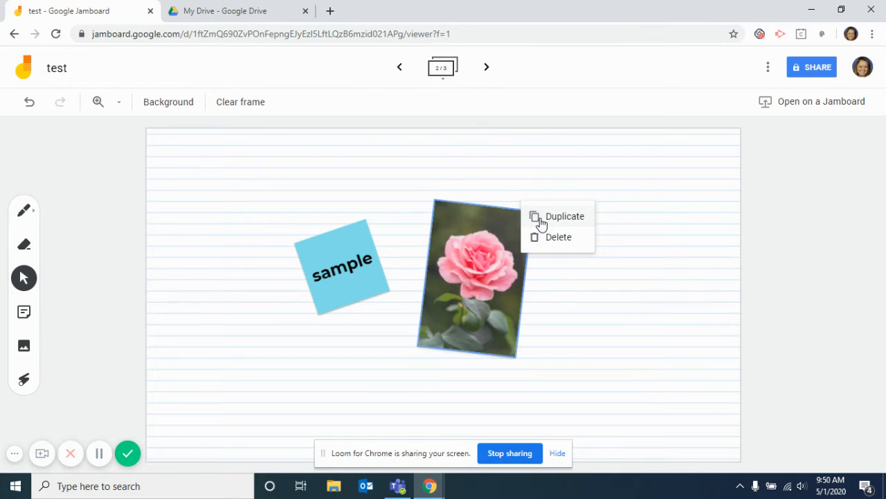
pyautogui.click(546, 297)
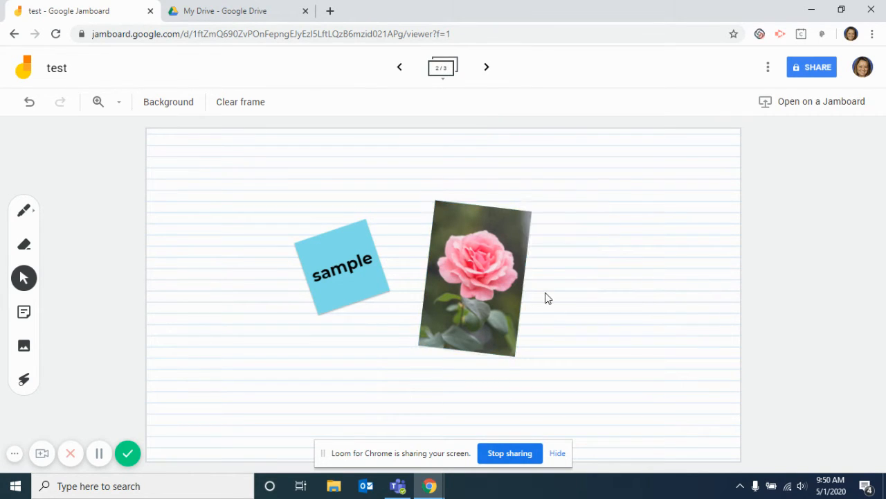
# Draw temporary laser pointer strokes around the sticky note and the rose image.
pyautogui.click(21, 381)
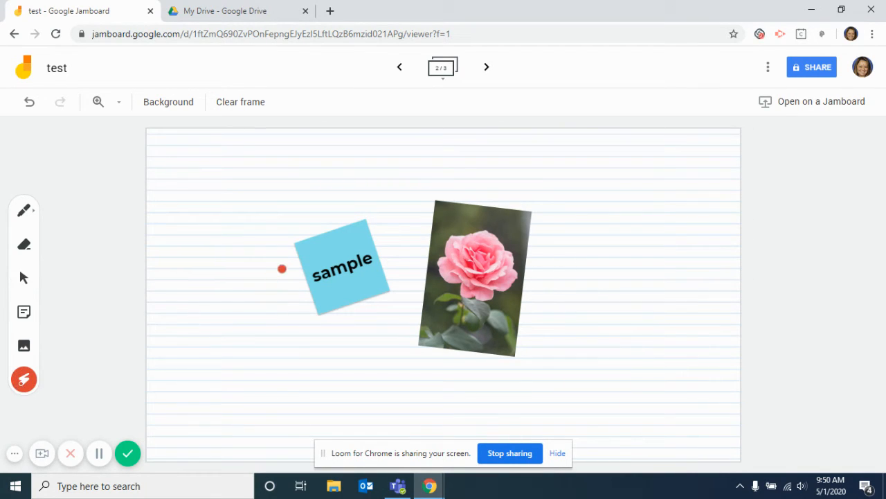
pyautogui.moveTo(282, 269)
pyautogui.mouseDown()
pyautogui.moveTo(309, 238)
pyautogui.moveTo(385, 278)
pyautogui.moveTo(313, 288)
pyautogui.moveTo(338, 187)
pyautogui.mouseUp()
pyautogui.moveTo(564, 331); pyautogui.dragTo(382, 288)
# Go to the third frame and set its background to black.
pyautogui.click(487, 72)
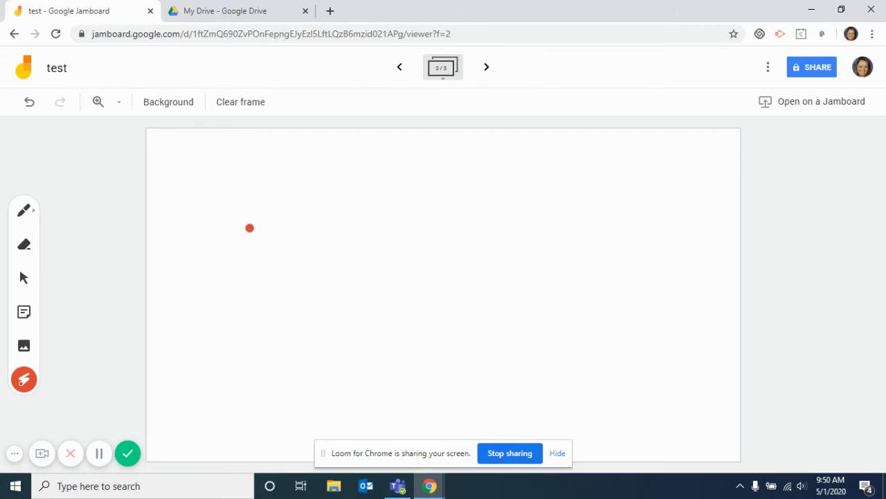
pyautogui.click(185, 111)
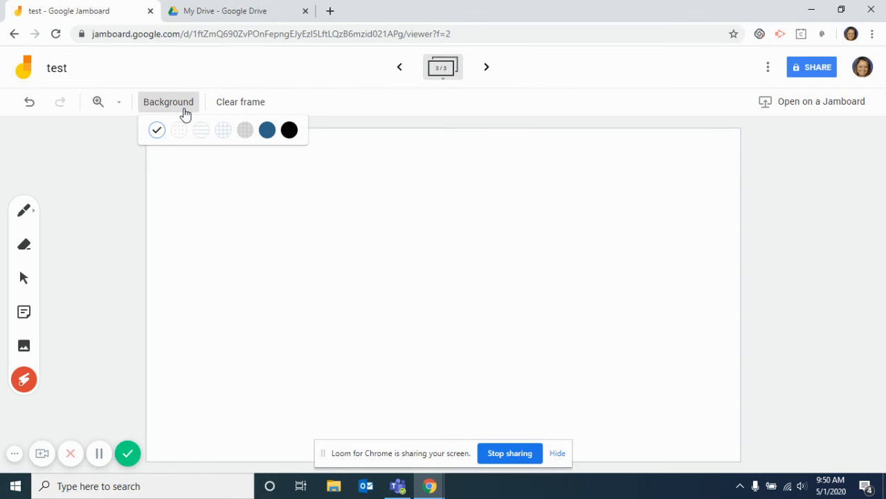
pyautogui.click(289, 130)
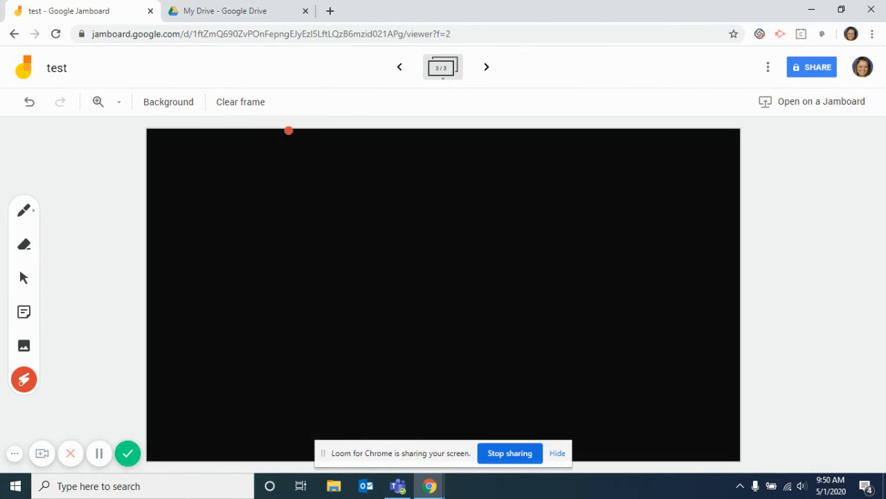
# Write "G1" with the blue marker in the upper-right corner of the black frame.
pyautogui.click(25, 211)
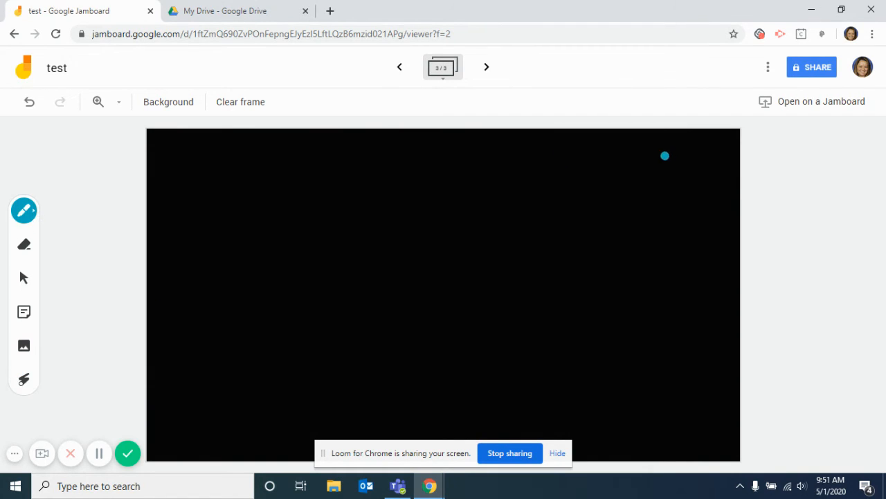
pyautogui.moveTo(679, 151)
pyautogui.mouseDown()
pyautogui.moveTo(675, 198)
pyautogui.moveTo(659, 185)
pyautogui.moveTo(687, 204)
pyautogui.mouseUp()
pyautogui.moveTo(700, 156)
pyautogui.mouseDown()
pyautogui.moveTo(698, 196)
pyautogui.moveTo(718, 189)
pyautogui.mouseUp()
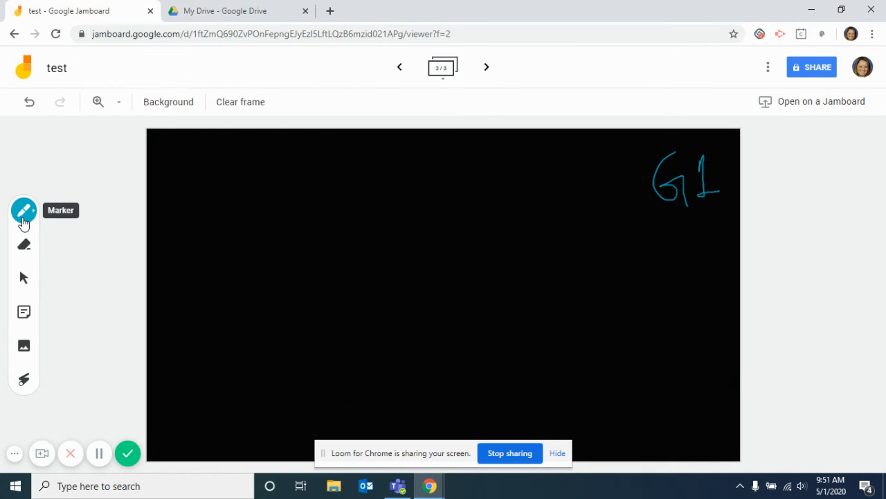
# Download the jam as a PDF and open the downloaded test.pdf.
pyautogui.click(767, 68)
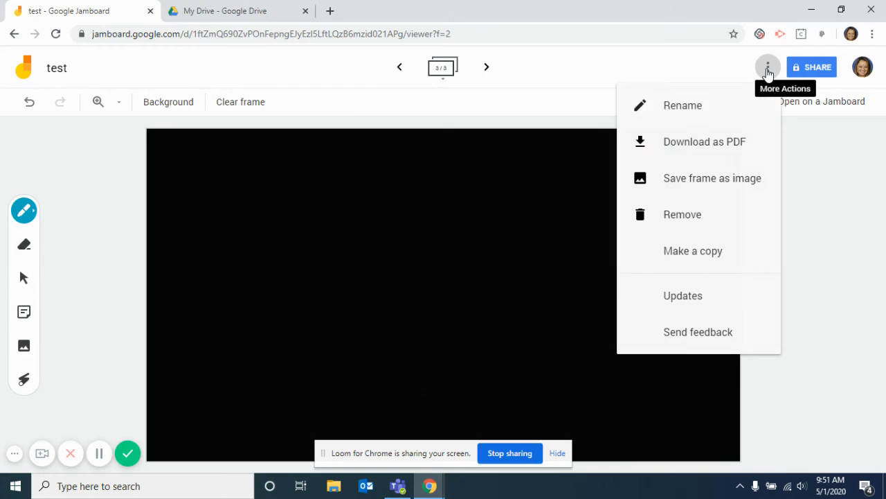
pyautogui.click(705, 142)
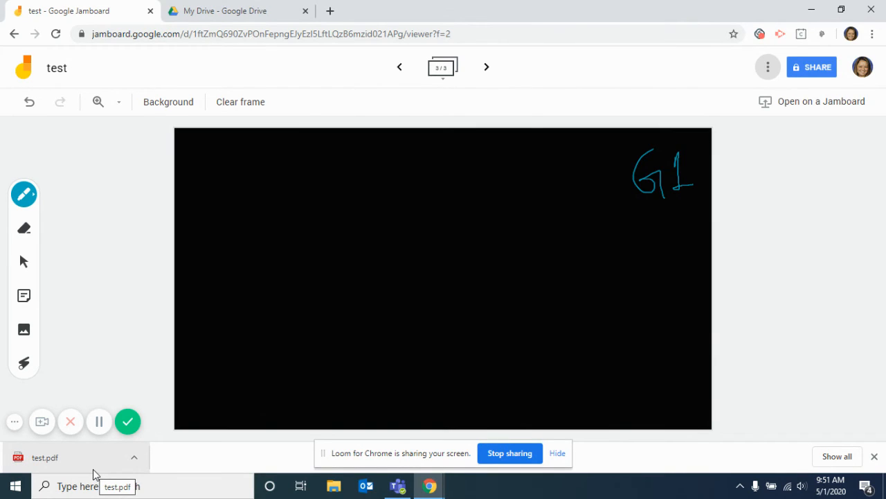
pyautogui.click(81, 458)
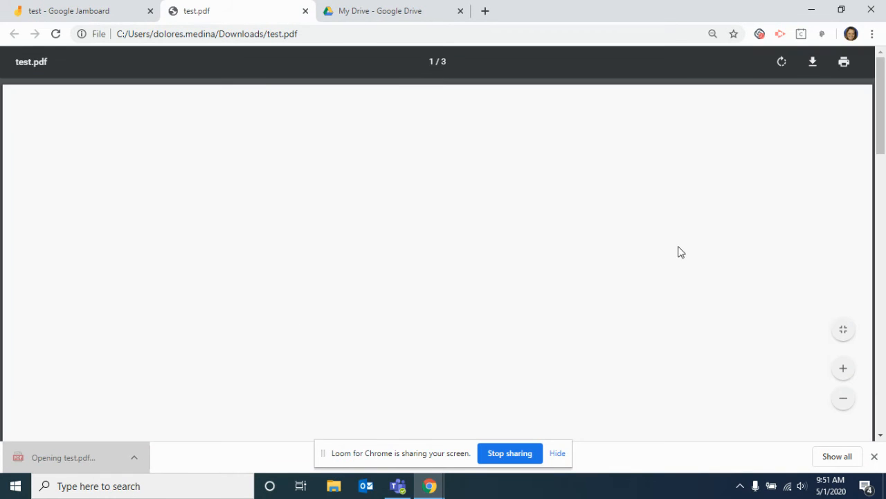
# Look through the frames in test.pdf and close the file.
pyautogui.scroll(-15, 679, 247)
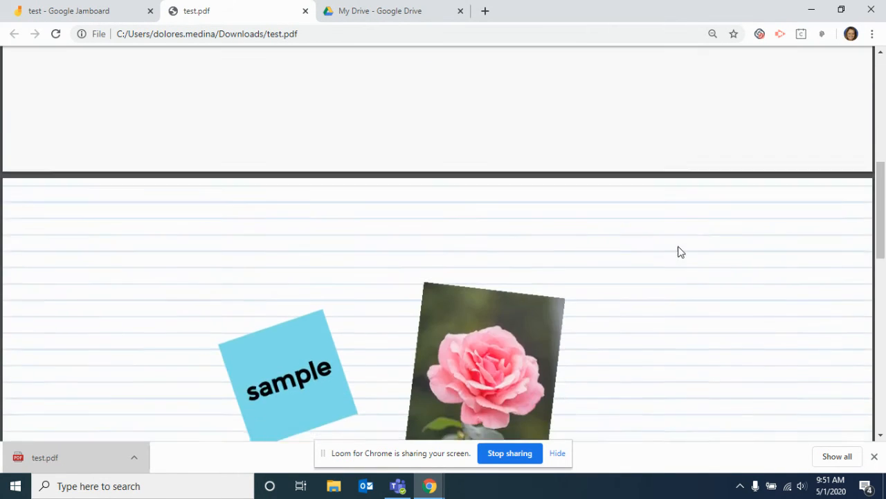
pyautogui.scroll(15, 679, 252)
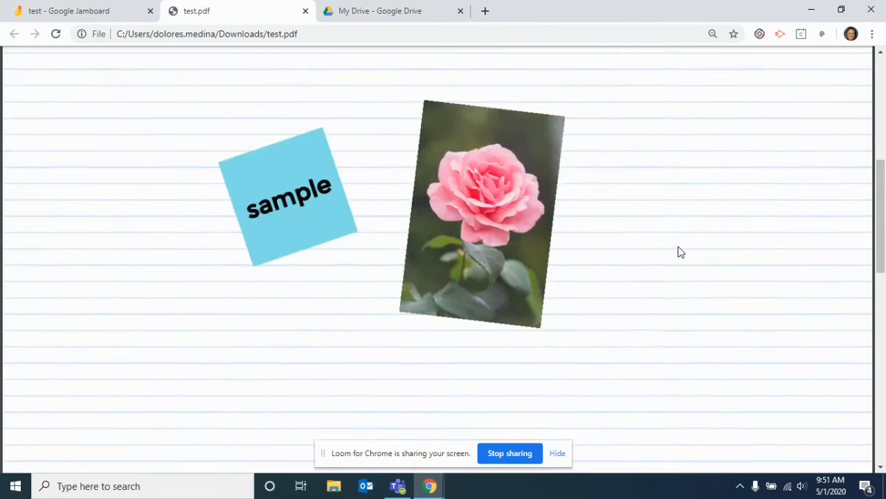
pyautogui.scroll(-6, 678, 252)
pyautogui.scroll(-8, 678, 251)
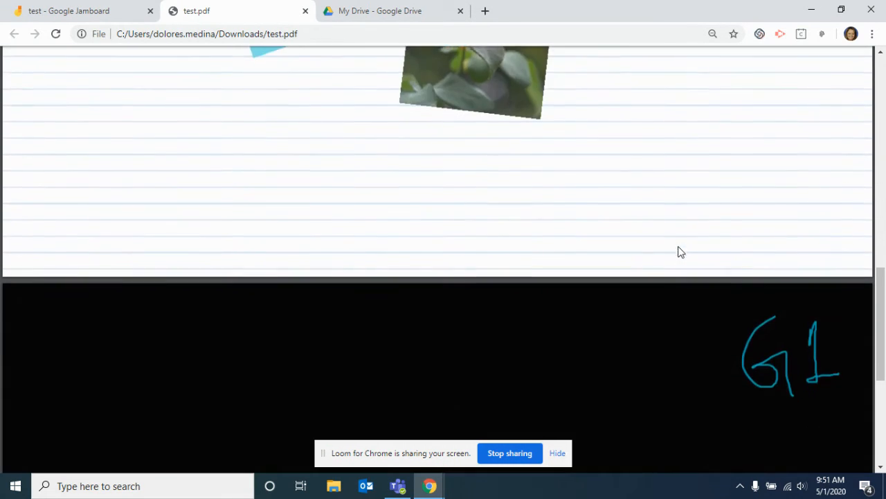
pyautogui.click(306, 11)
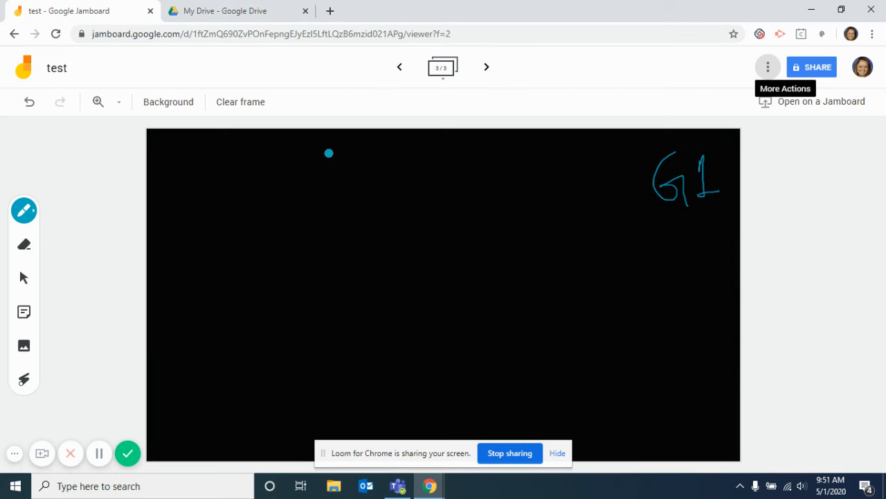
# Reorder the frames so the lined frame is first and the black frame second, leaving the lined frame open.
pyautogui.click(399, 68)
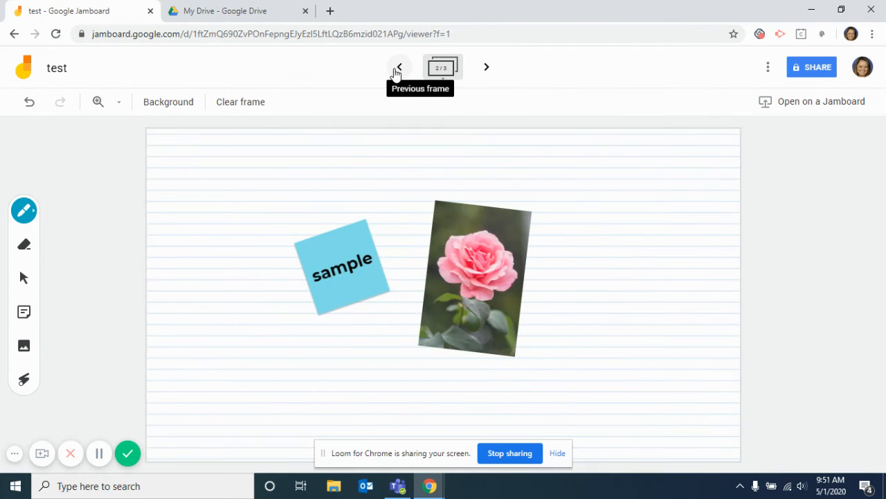
pyautogui.click(398, 69)
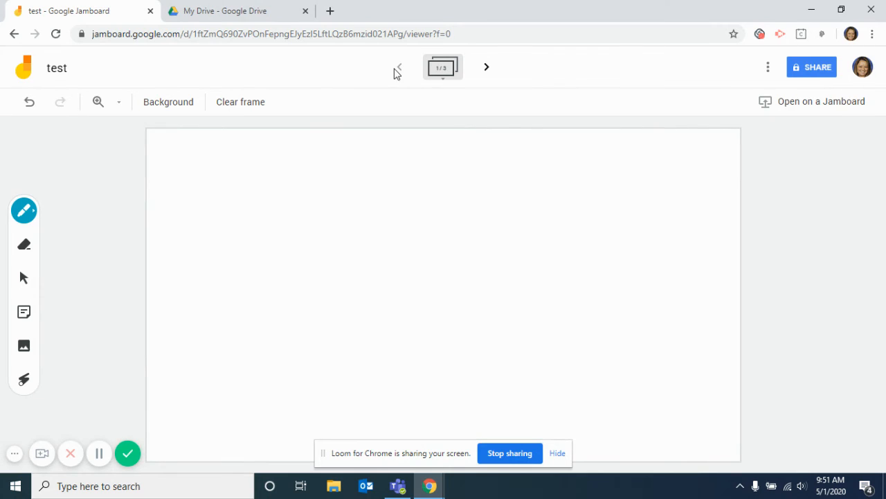
pyautogui.click(443, 69)
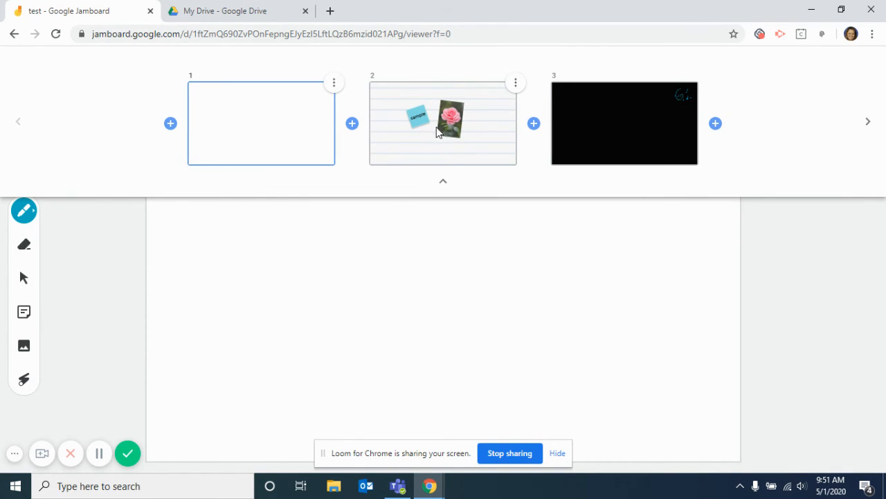
pyautogui.moveTo(458, 133); pyautogui.dragTo(232, 142)
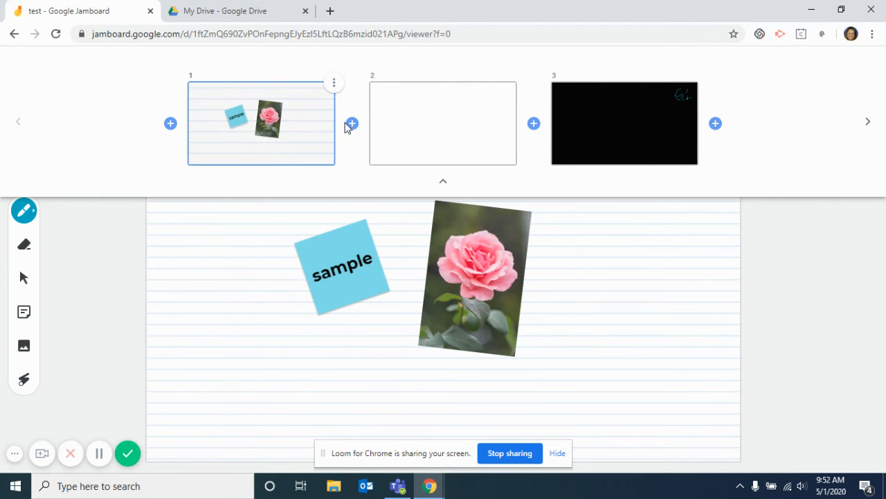
pyautogui.moveTo(583, 124); pyautogui.dragTo(392, 142)
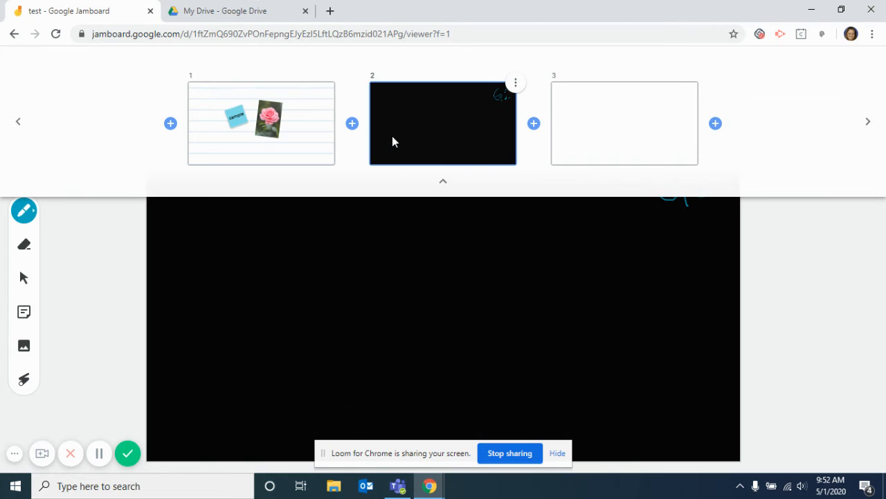
pyautogui.click(286, 151)
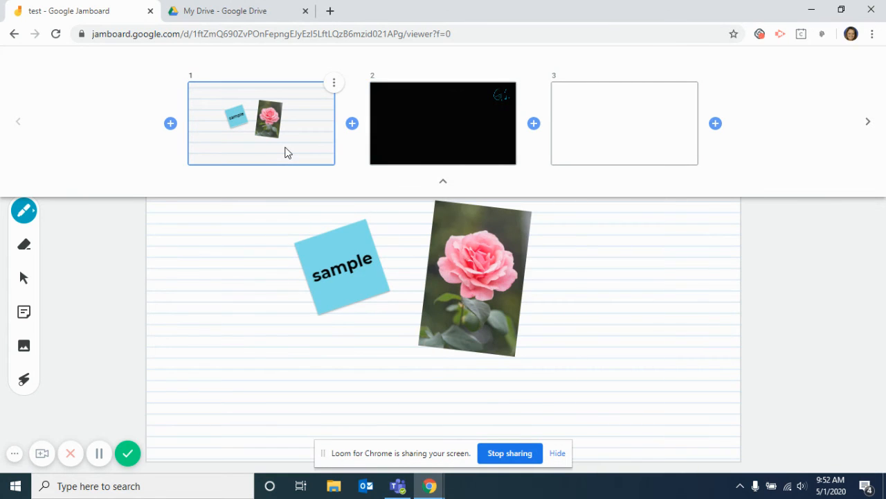
pyautogui.click(447, 181)
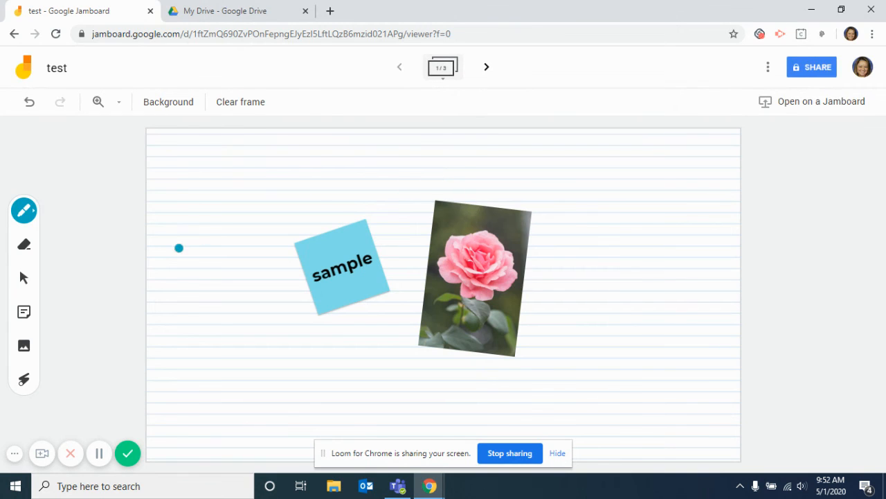
# Save the lined frame as an image, then view the downloaded test 1.png and close it.
pyautogui.click(766, 69)
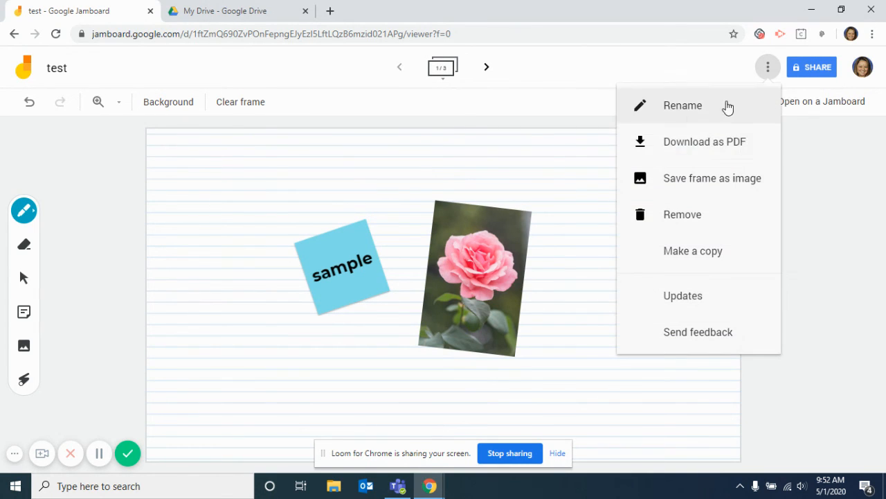
pyautogui.click(700, 185)
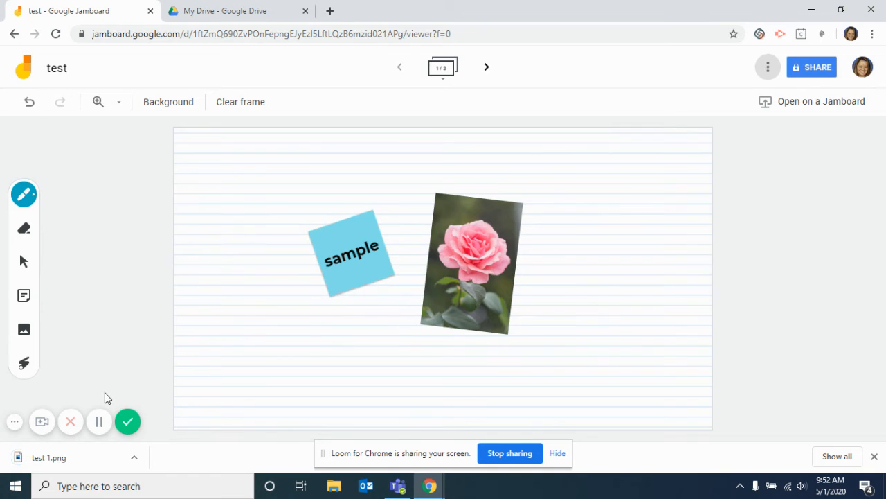
pyautogui.click(59, 461)
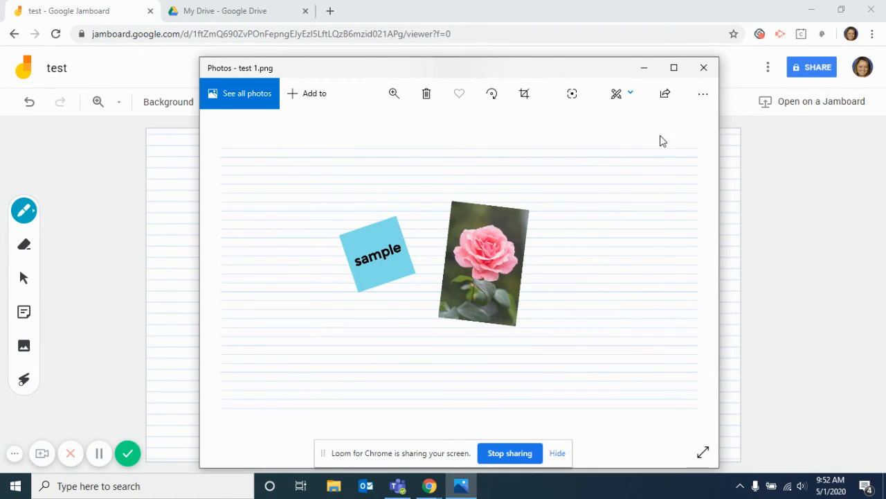
pyautogui.click(704, 68)
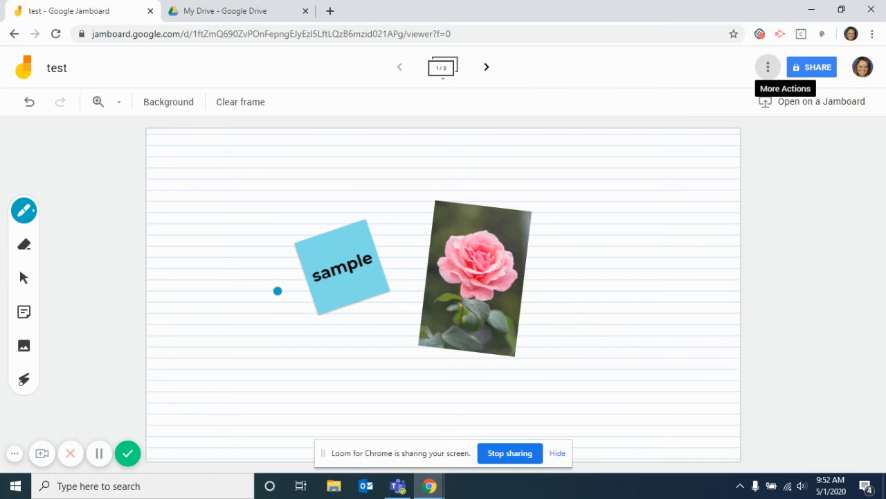
# Look over the additional actions offered for the jam, such as rename, remove and make a copy.
pyautogui.click(766, 69)
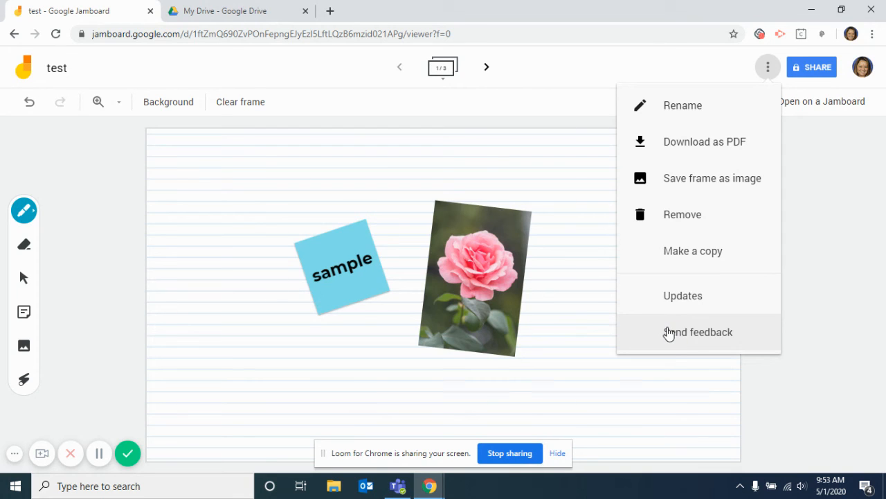
pyautogui.click(591, 302)
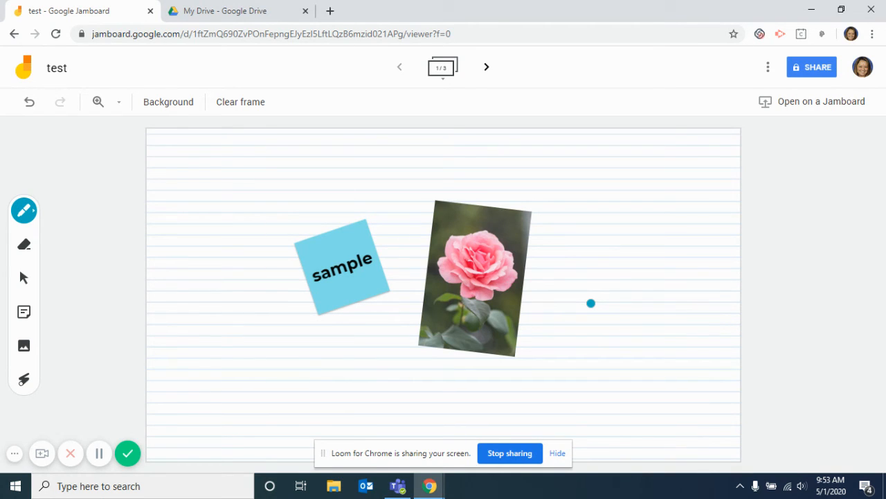
# Share the jam by link with anyone at Green Dot Public Schools who has the link, with Can edit access.
pyautogui.click(821, 69)
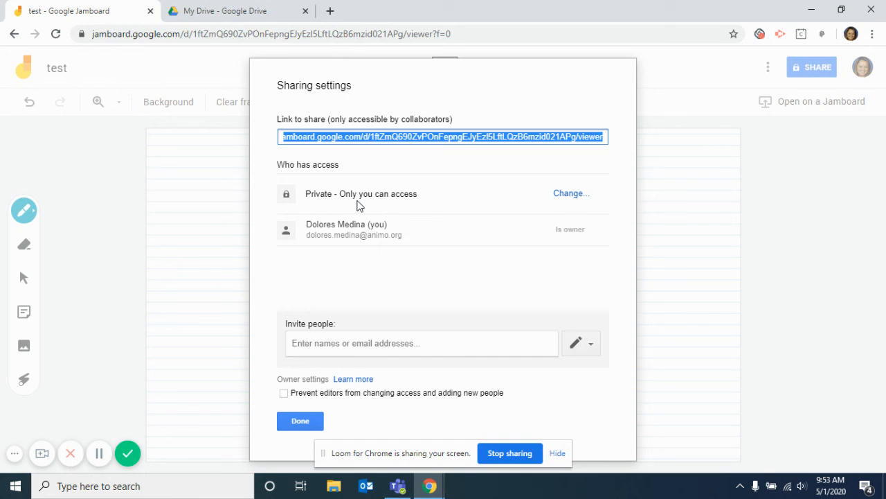
pyautogui.click(573, 197)
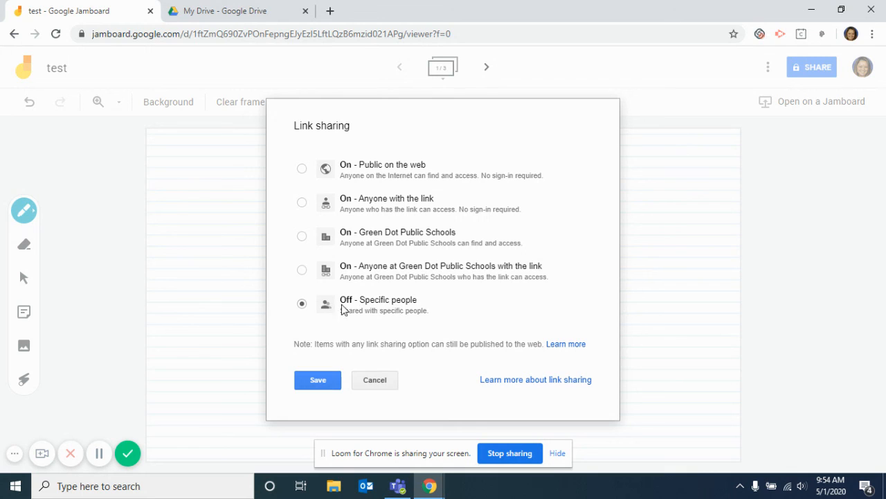
pyautogui.click(303, 270)
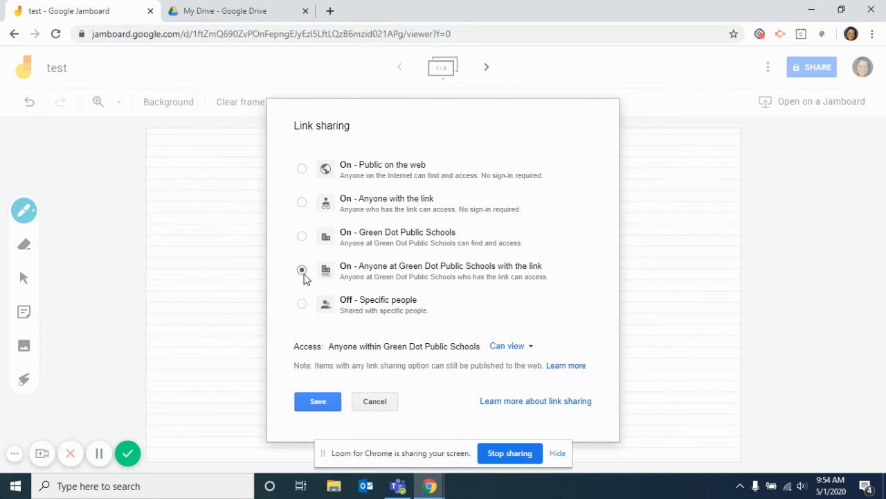
pyautogui.click(510, 347)
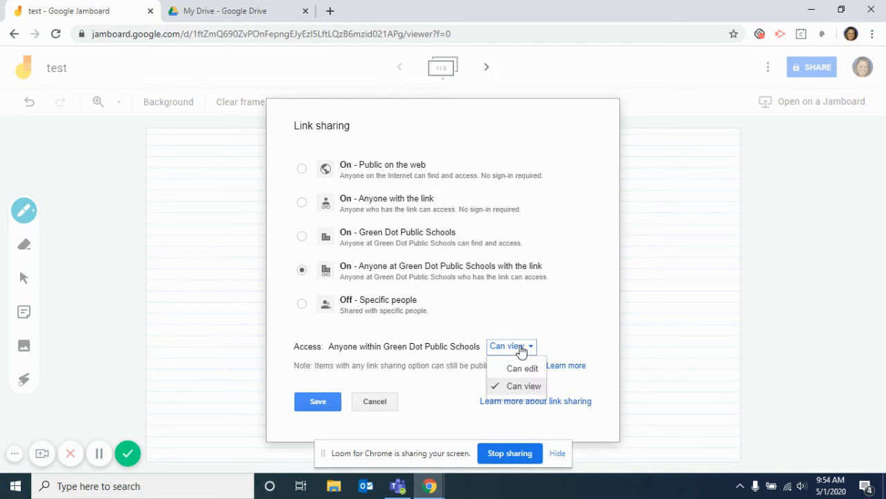
pyautogui.click(525, 368)
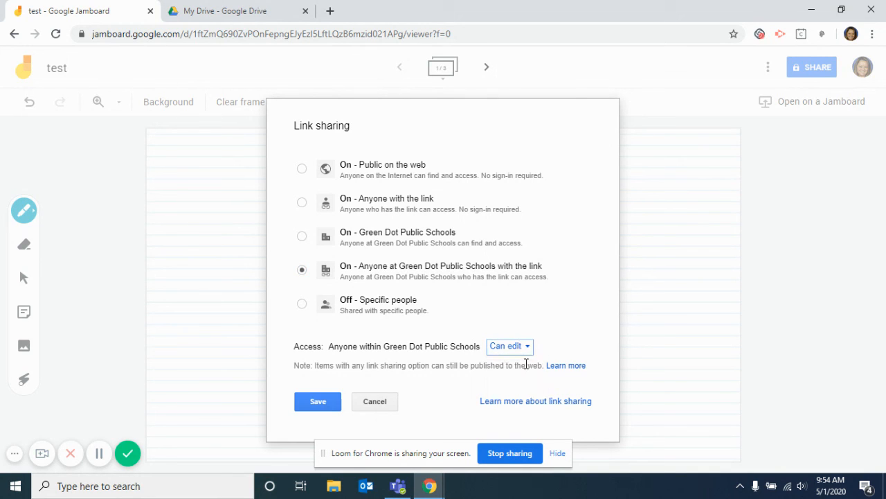
pyautogui.click(312, 402)
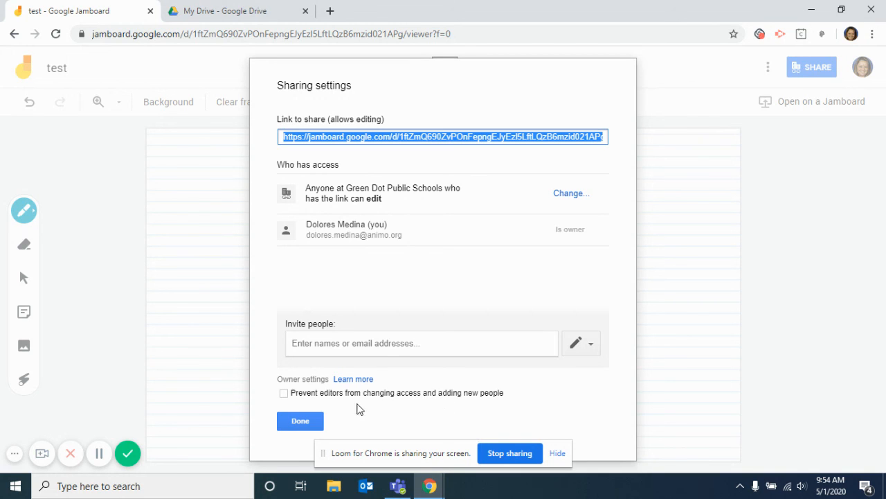
# Prevent editors from changing access and adding new people, check the permission levels for invited people, and finish sharing.
pyautogui.click(284, 394)
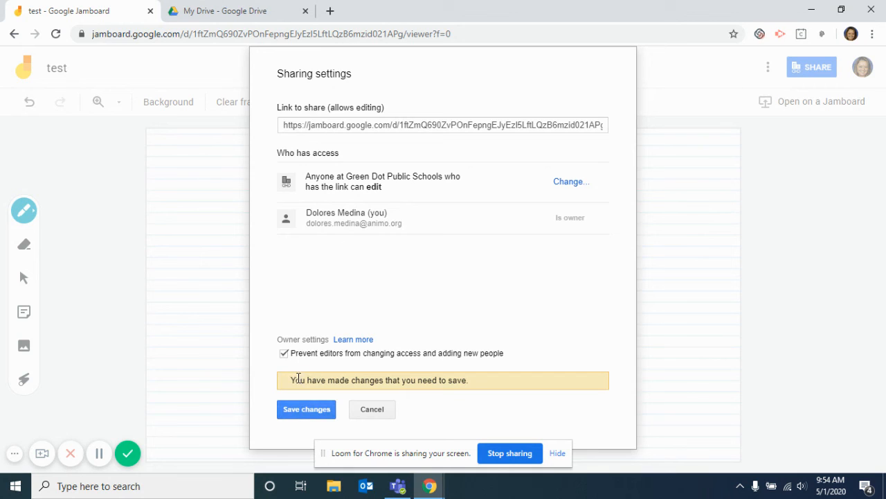
pyautogui.click(293, 410)
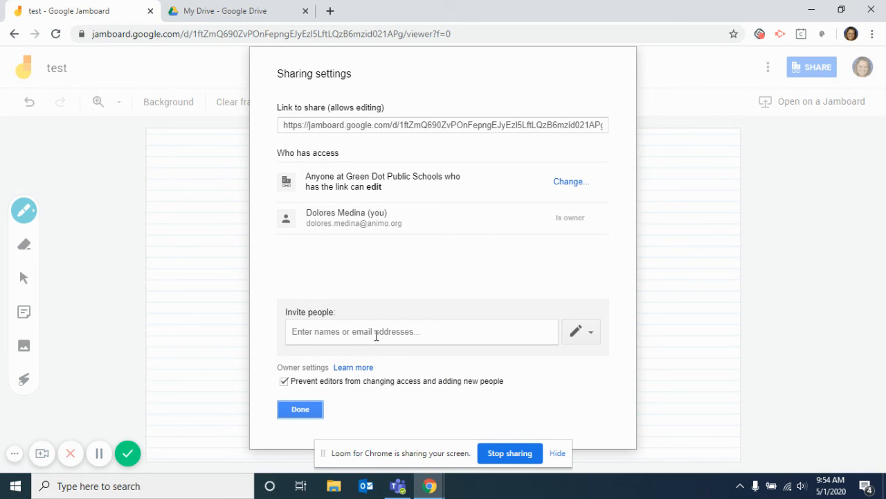
pyautogui.click(581, 334)
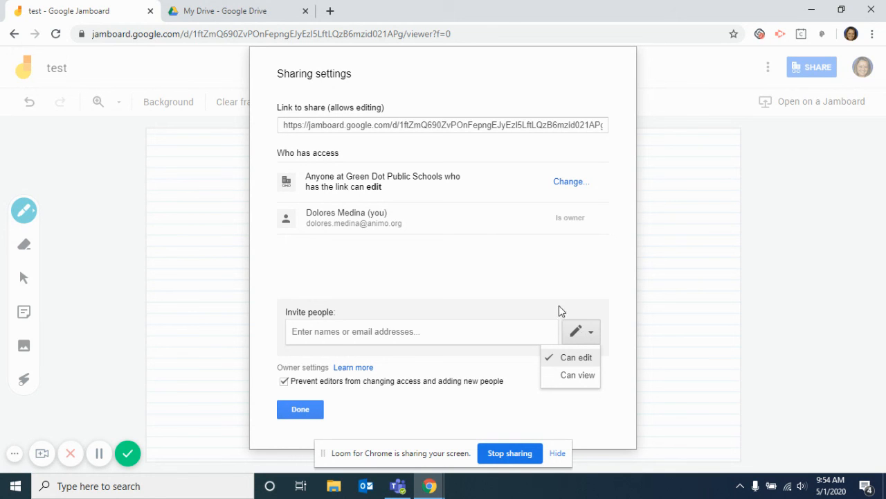
pyautogui.click(301, 409)
pyautogui.click(300, 408)
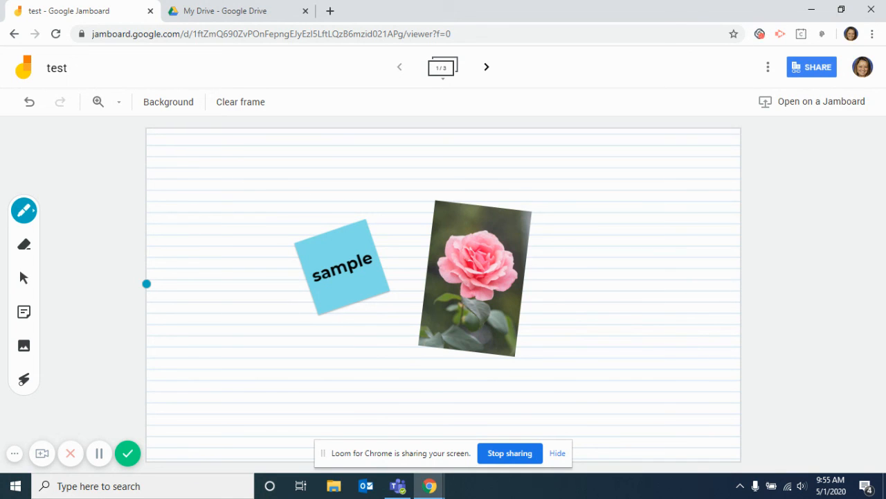
# Leave the test jam and return to the list of recent jams.
pyautogui.click(22, 68)
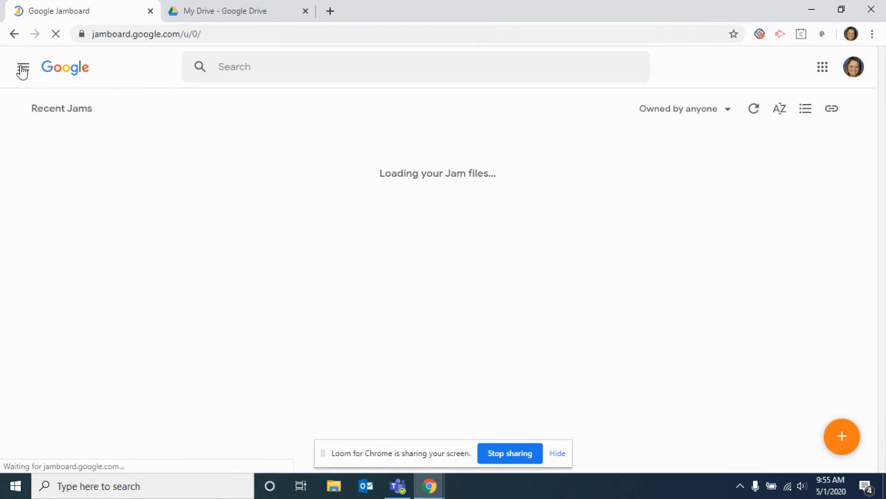